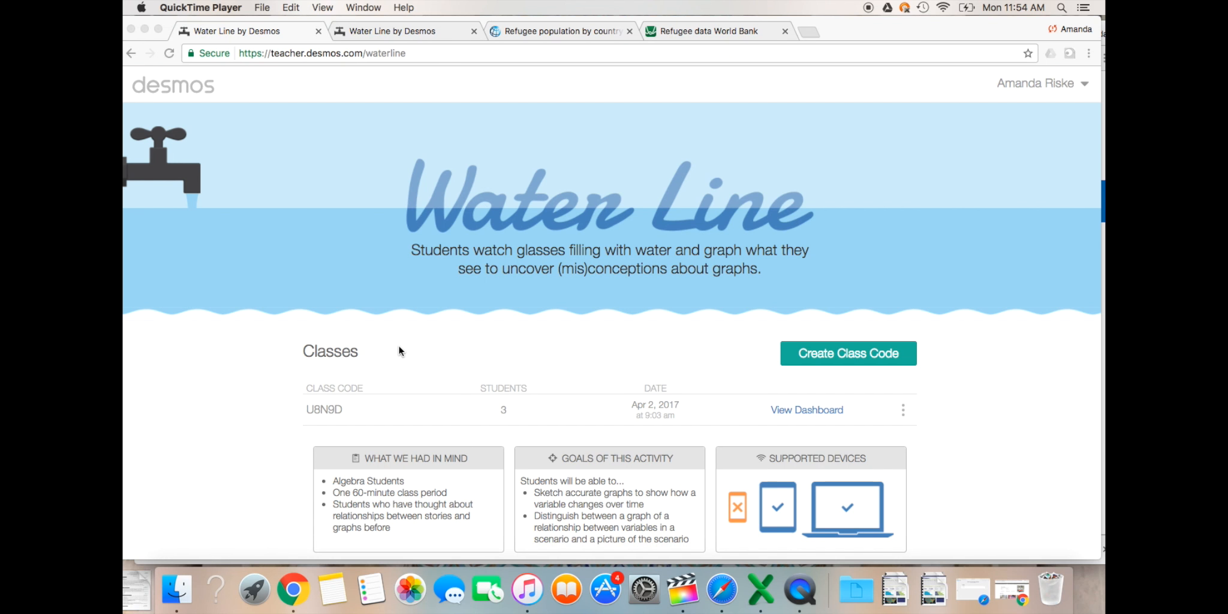
Read through the Water Line activity description, including how it works and the student experience, and open the class's teacher dashboard.
scroll(399, 348, down, 1)
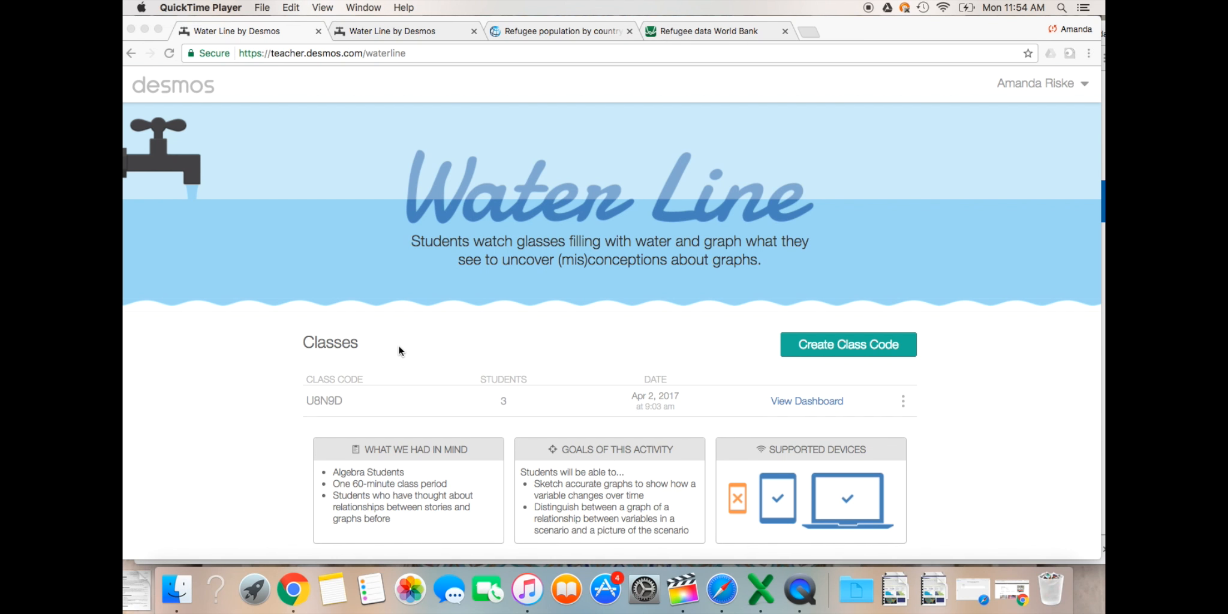
scroll(400, 347, down, 10)
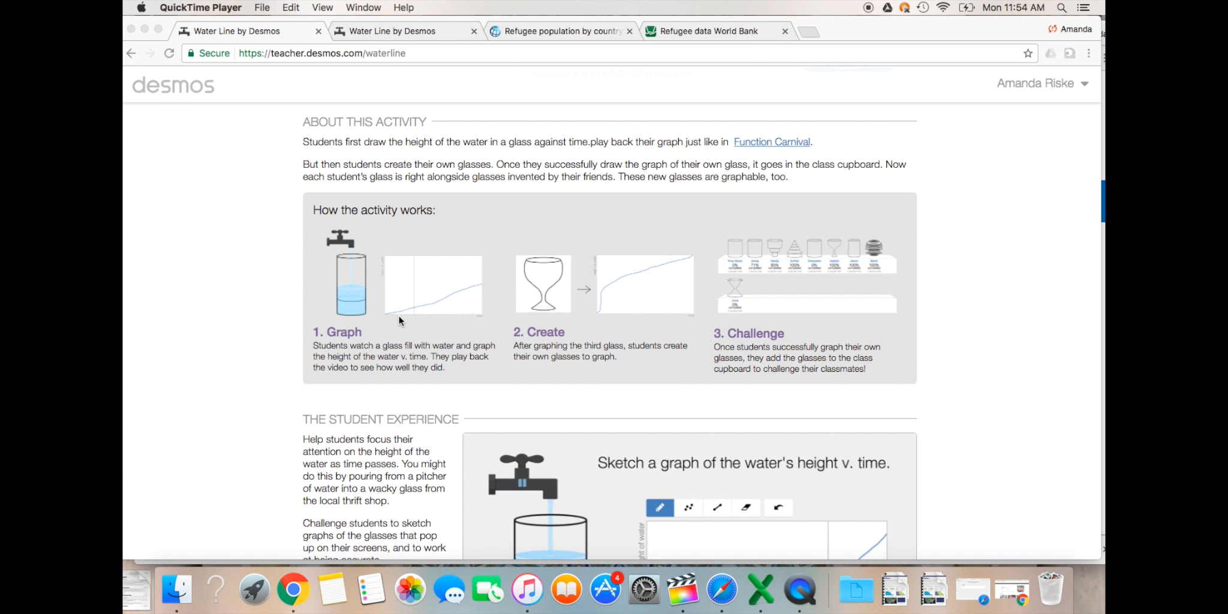
scroll(262, 299, down, 2)
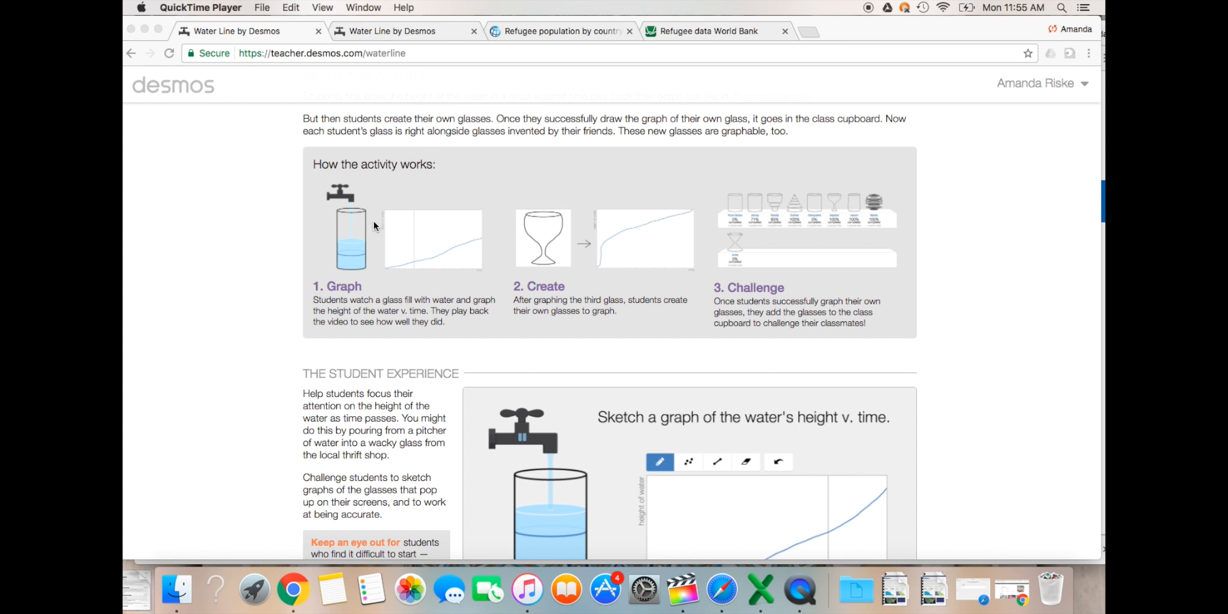
scroll(372, 222, down, 5)
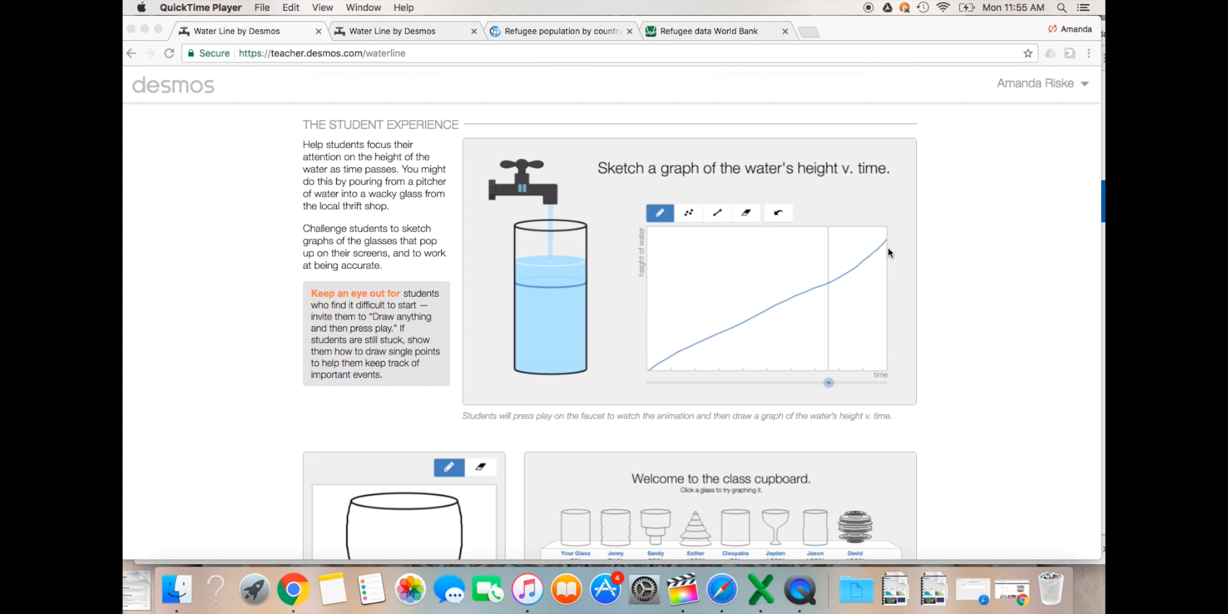
scroll(888, 252, down, 5)
scroll(888, 248, down, 3)
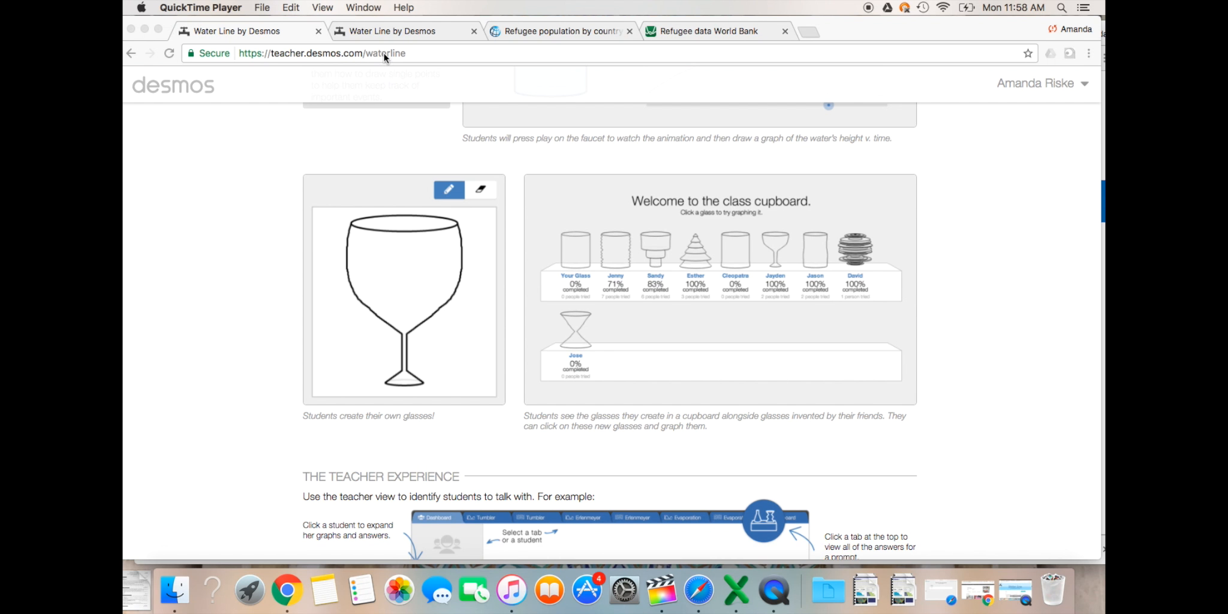
click(377, 36)
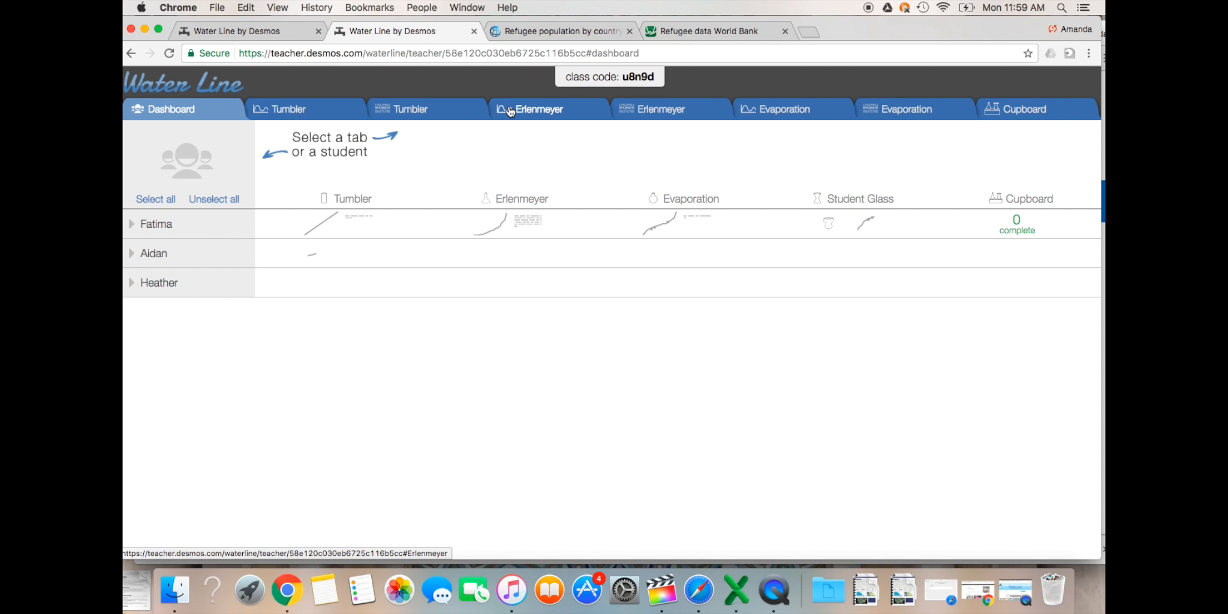
Bring up the World Bank refugee population page and examine the world line chart for 1990 to 2014.
click(545, 30)
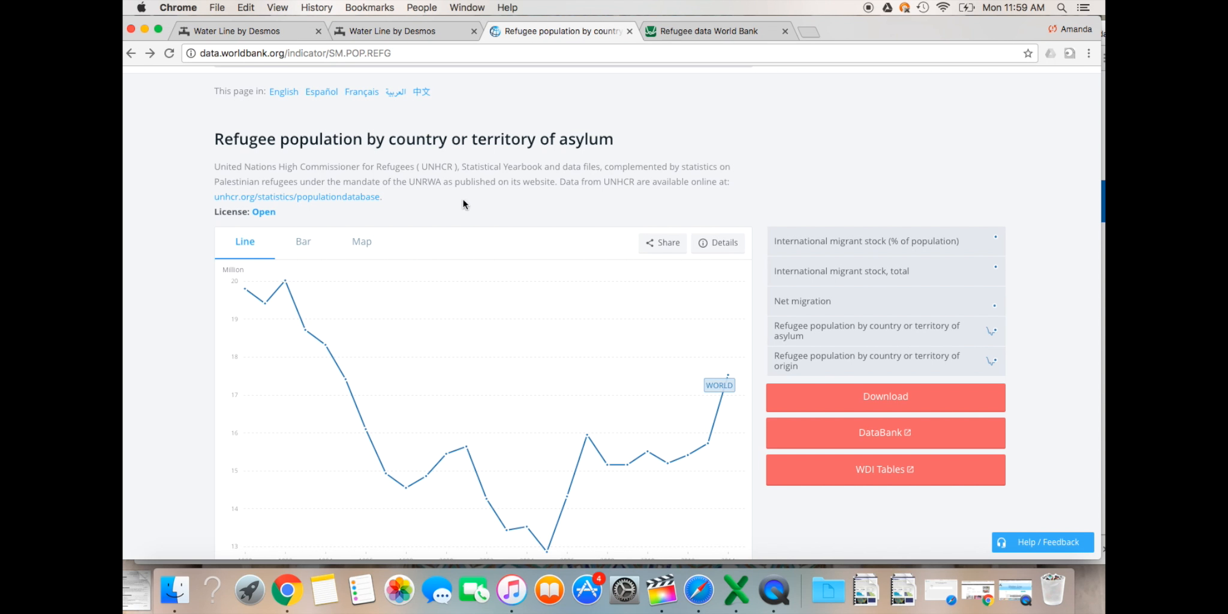
scroll(386, 326, down, 1)
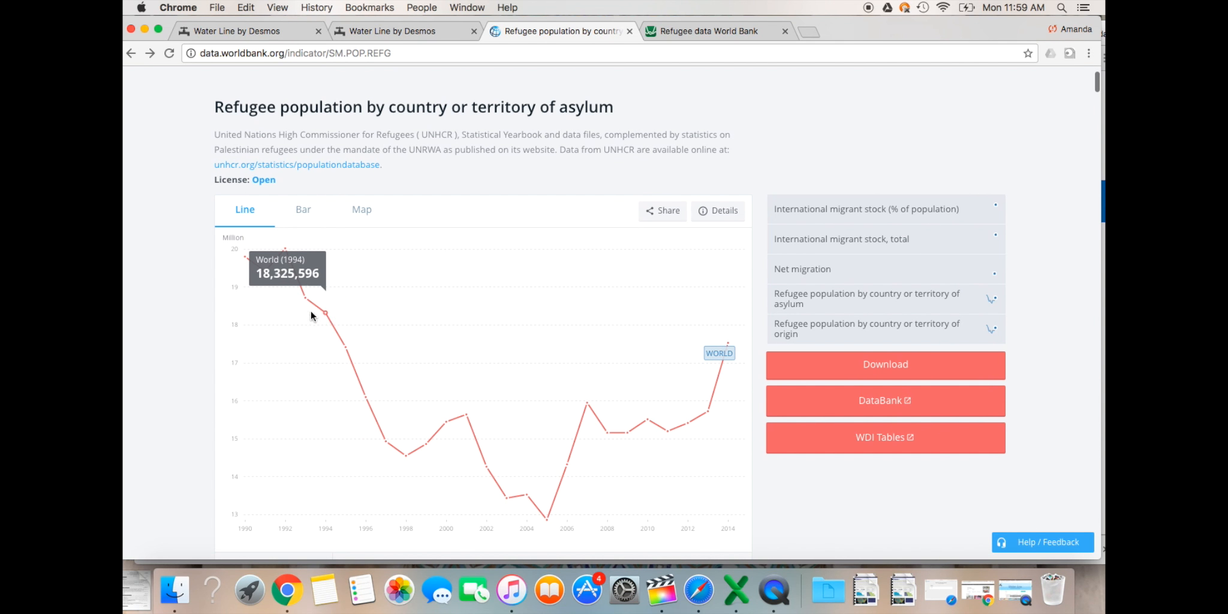
scroll(578, 329, down, 1)
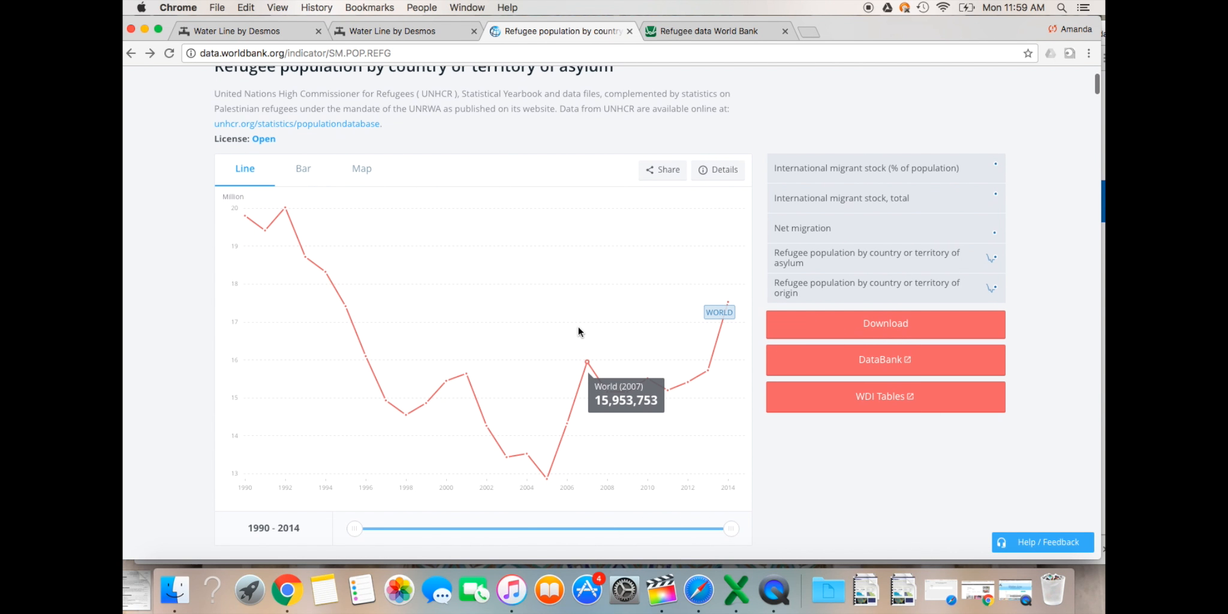
scroll(309, 194, up, 1)
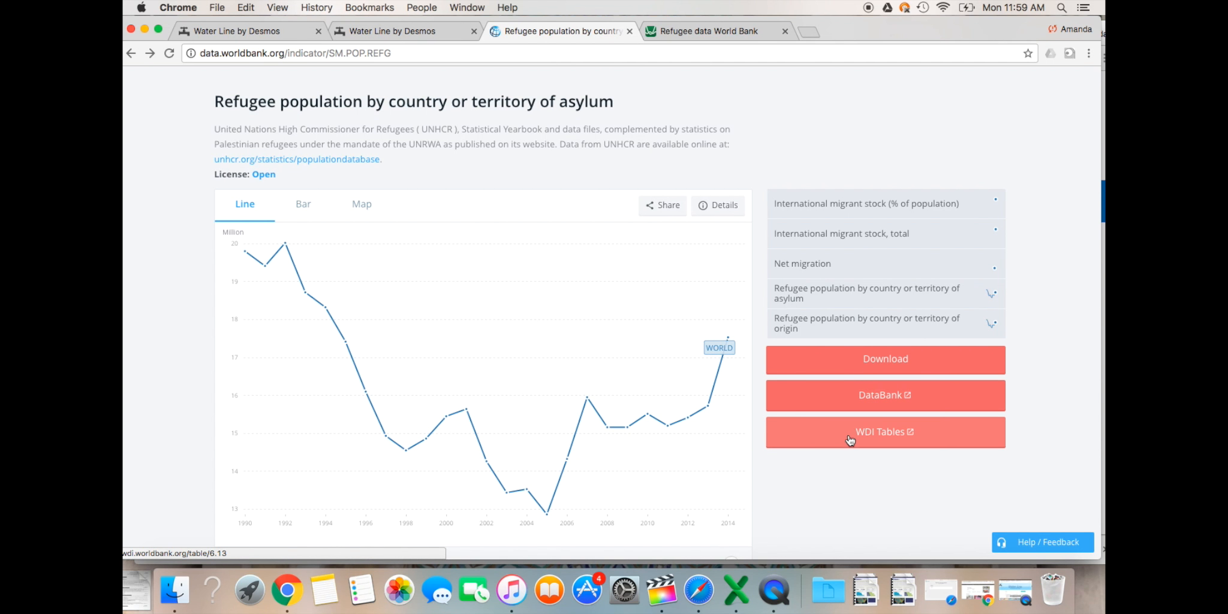
mouse_move(665, 472)
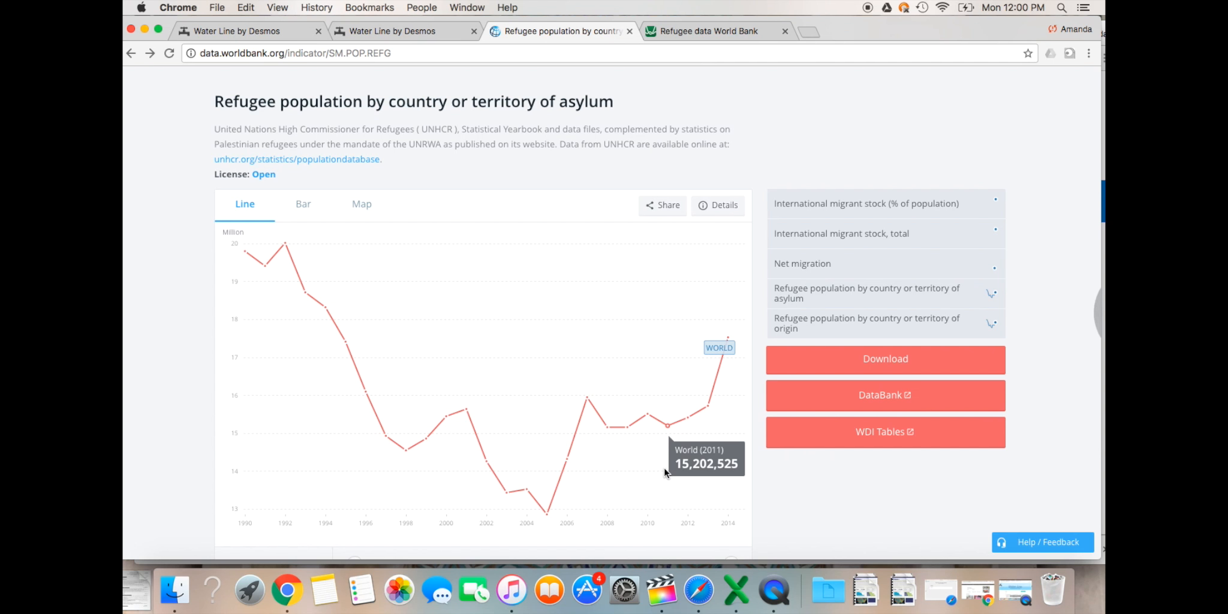
Examine the All Countries and Economies table, comparing each country's 1990 and 2014 refugee figures and trend lines.
scroll(497, 397, down, 3)
scroll(497, 396, down, 10)
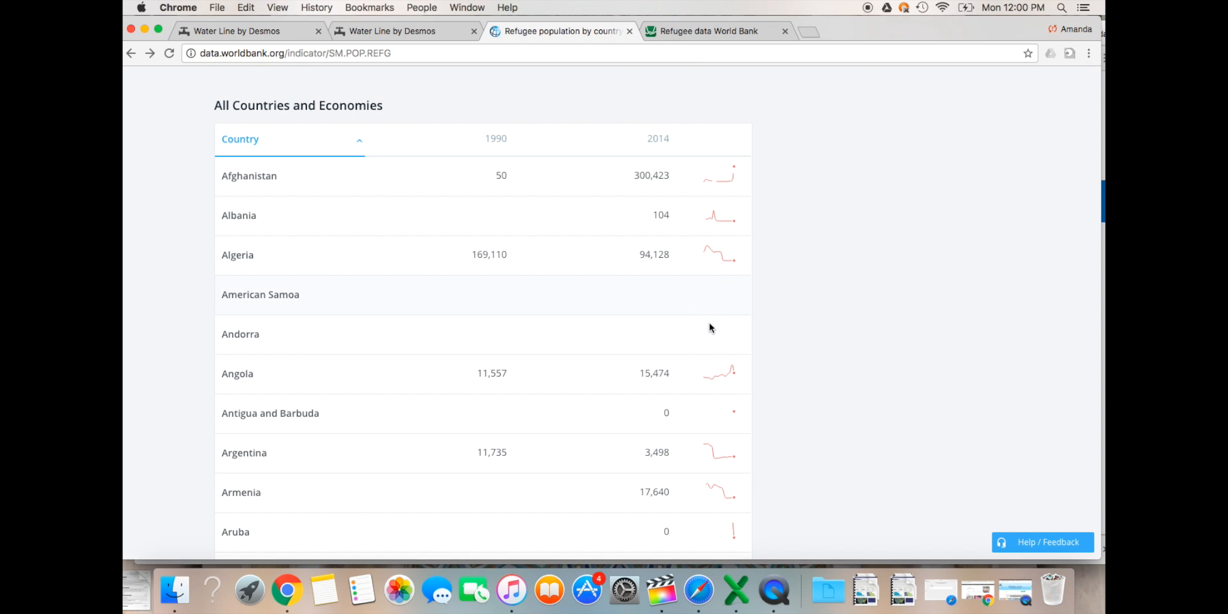
scroll(702, 335, down, 5)
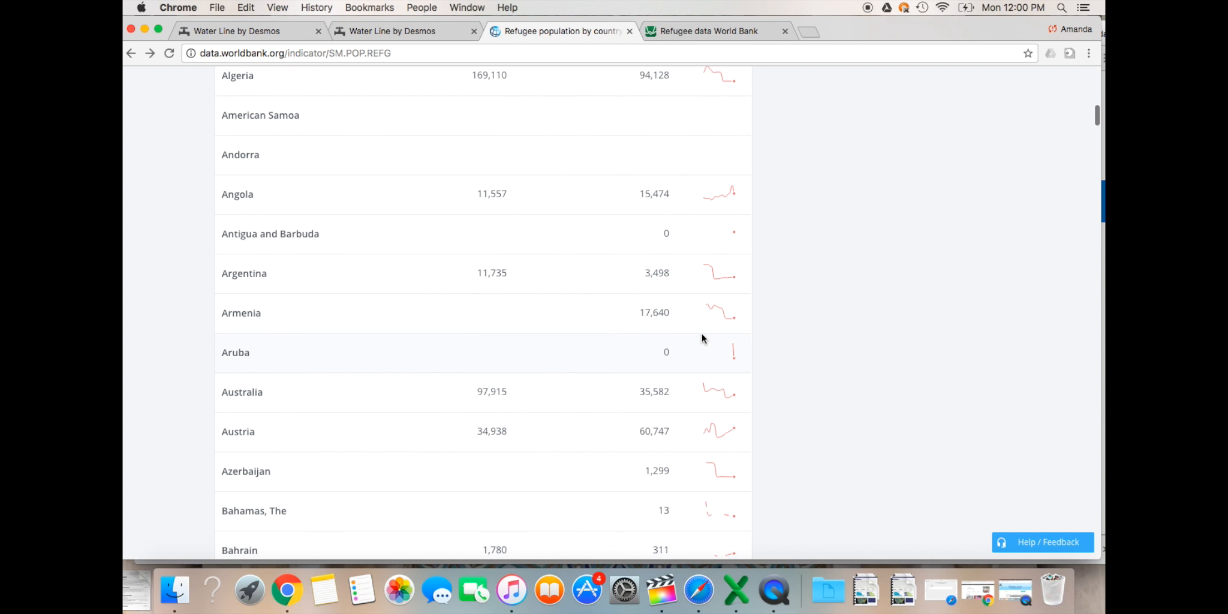
scroll(702, 334, down, 3)
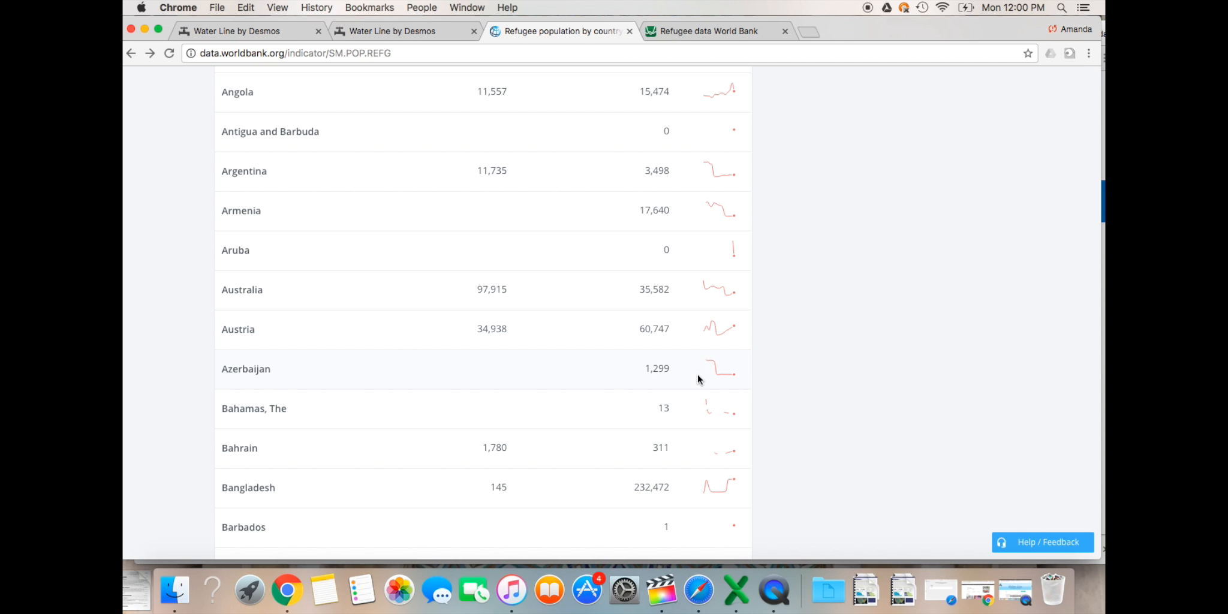
scroll(697, 375, down, 5)
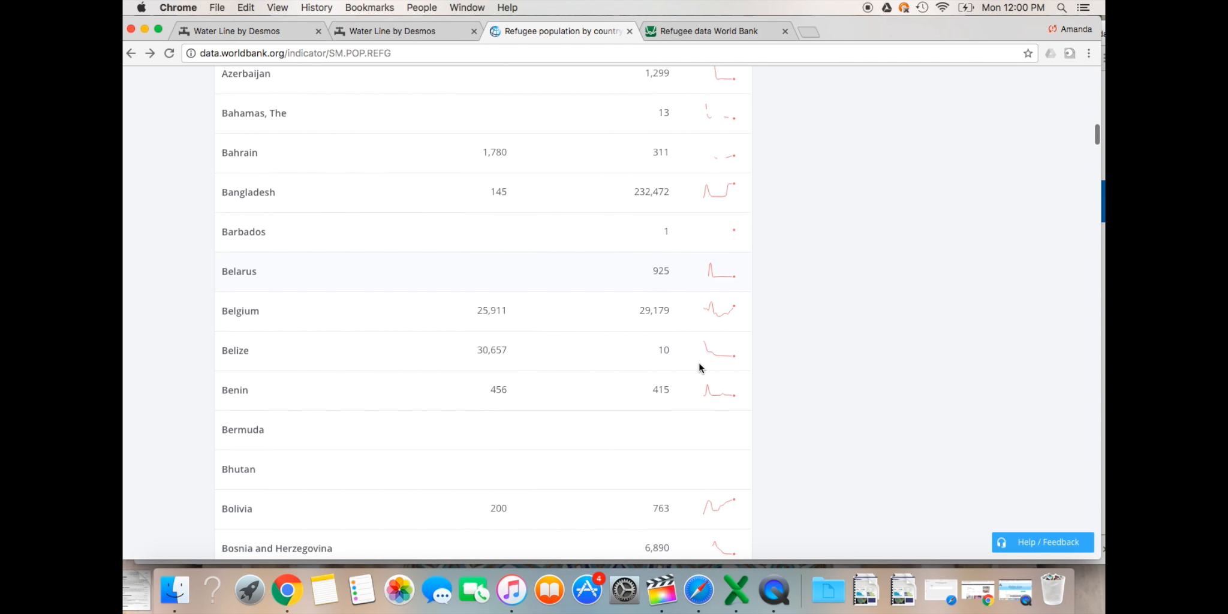
scroll(699, 362, down, 5)
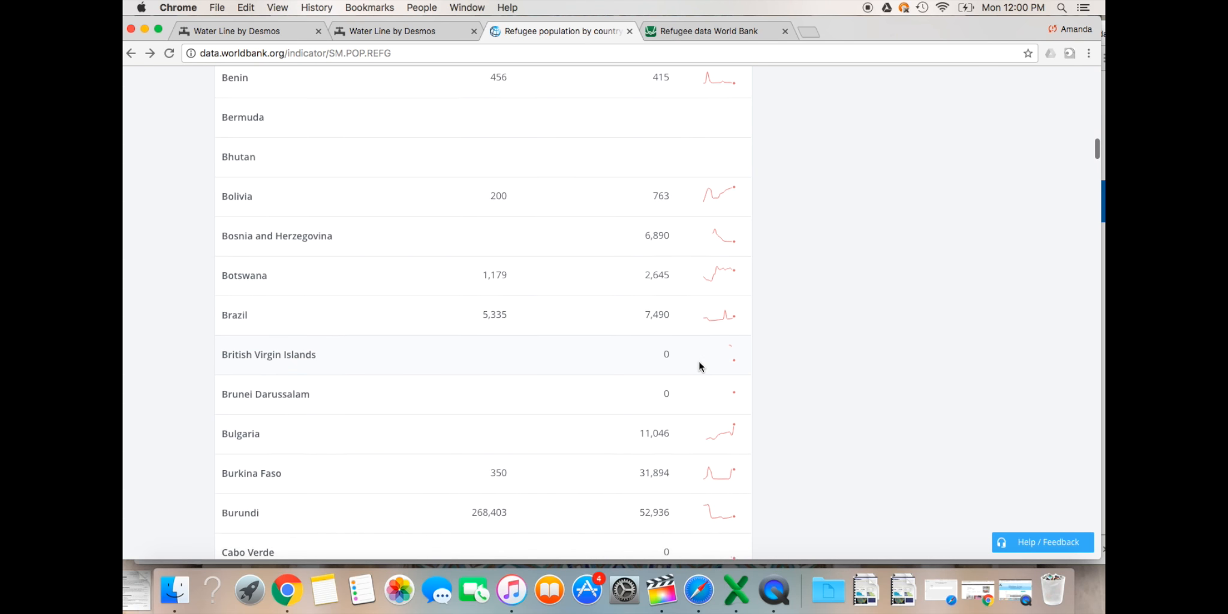
scroll(699, 361, down, 4)
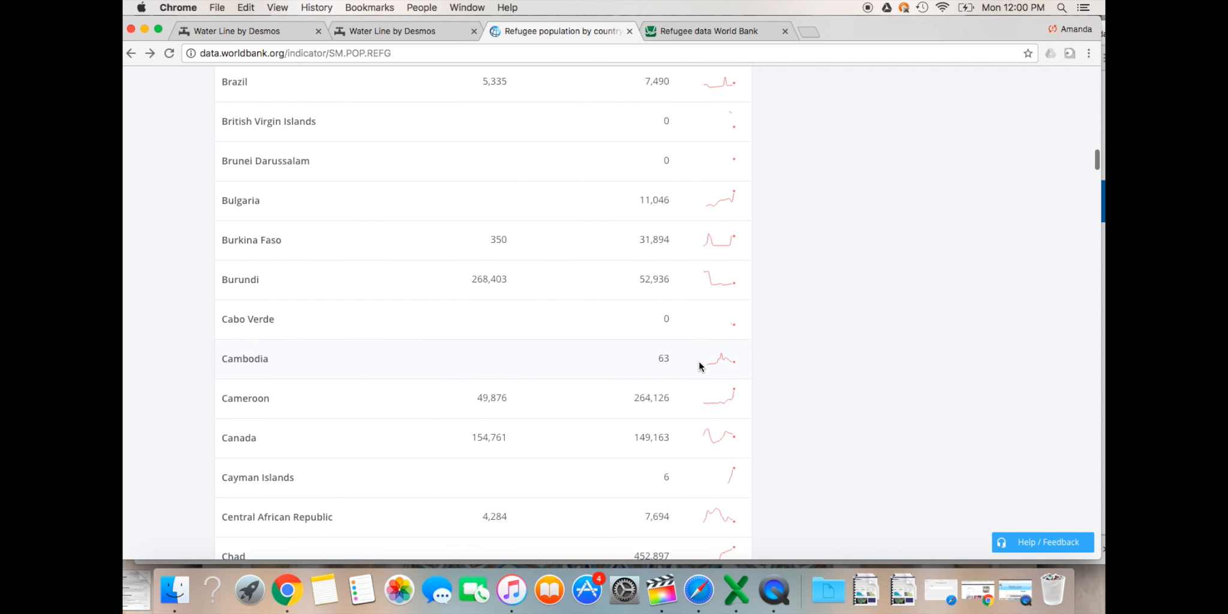
scroll(699, 361, down, 1)
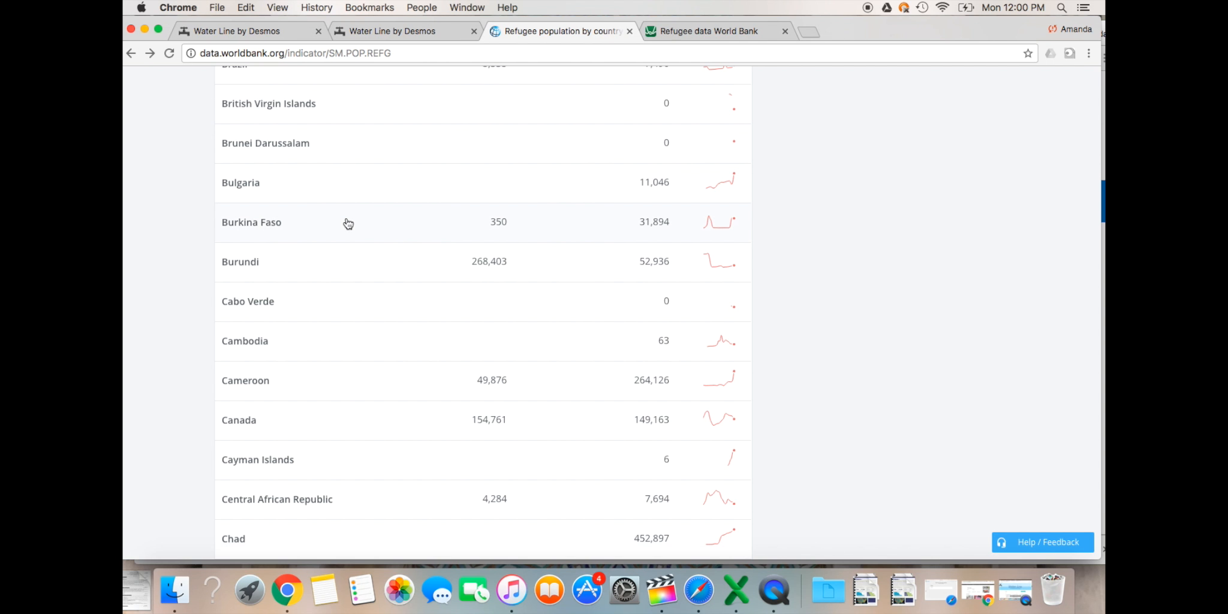
scroll(347, 224, down, 6)
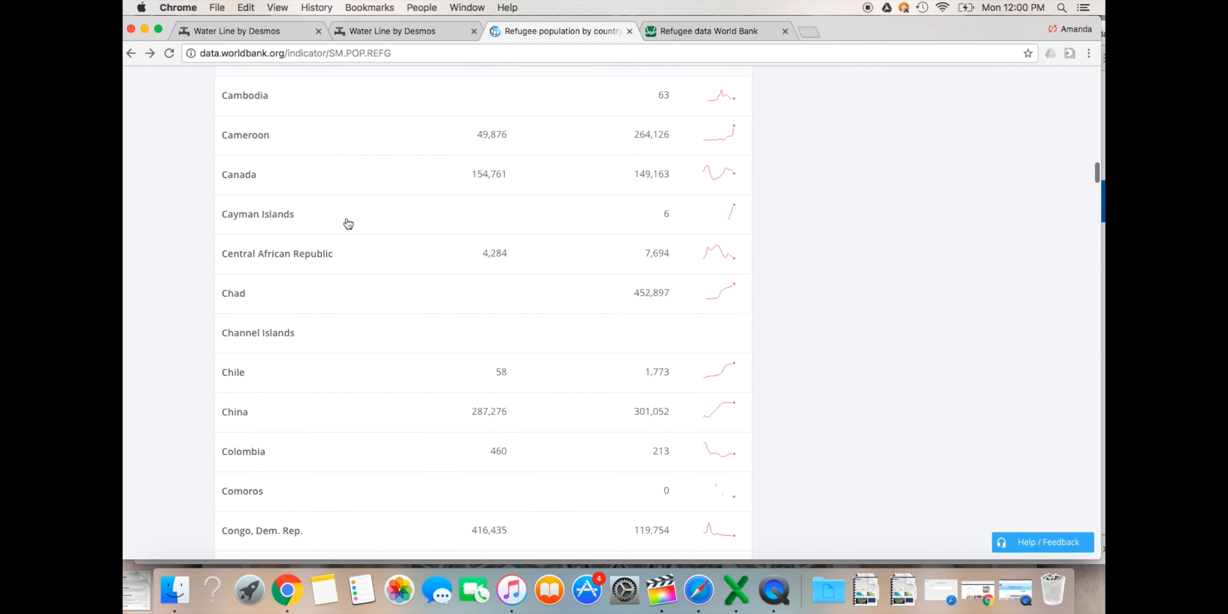
scroll(348, 224, down, 2)
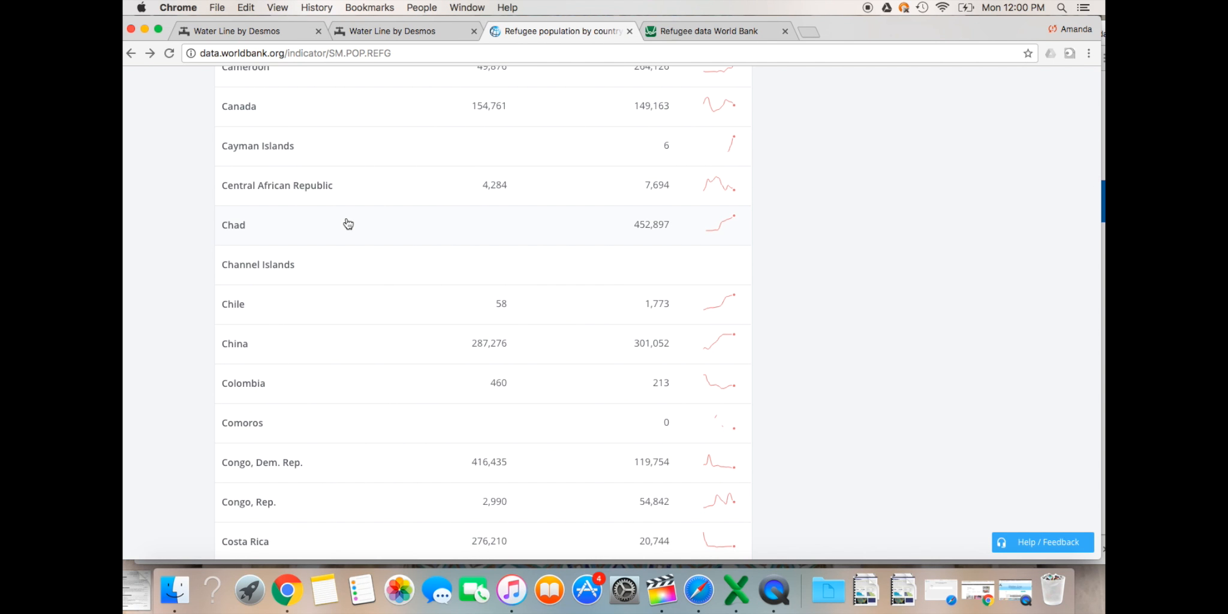
scroll(463, 320, down, 1)
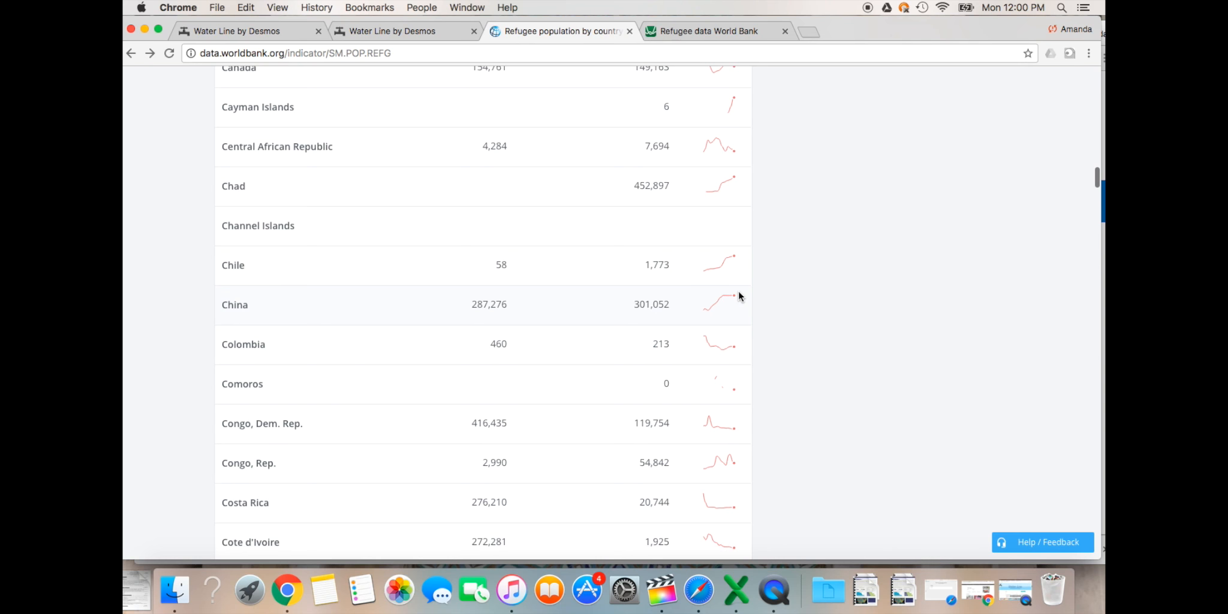
scroll(700, 399, down, 9)
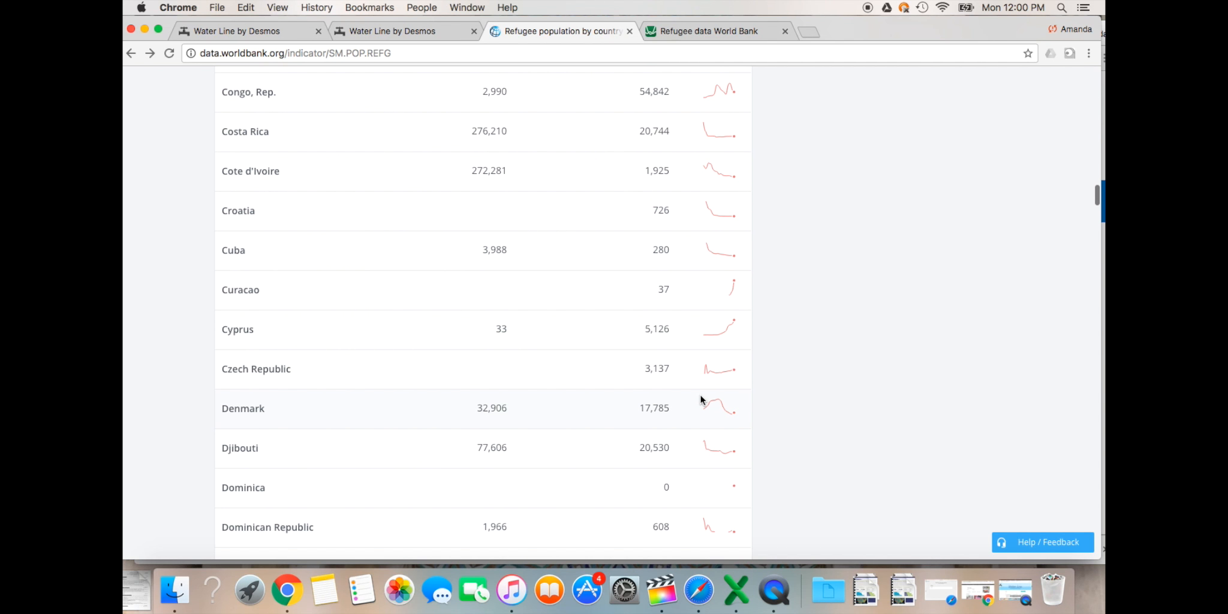
scroll(701, 396, down, 1)
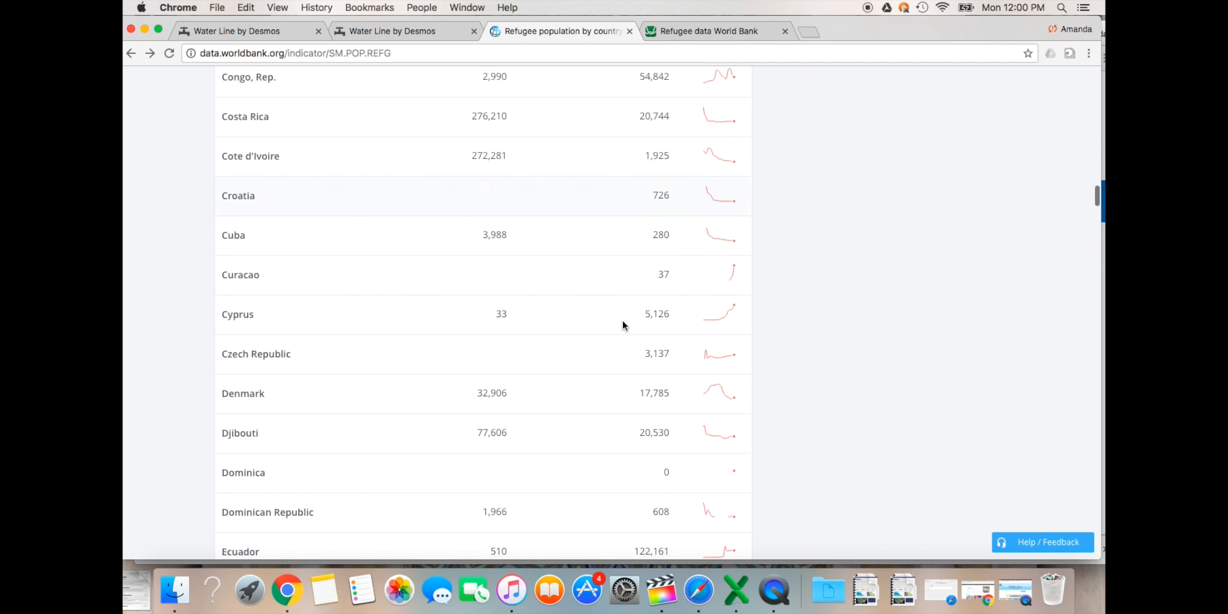
scroll(680, 285, up, 5)
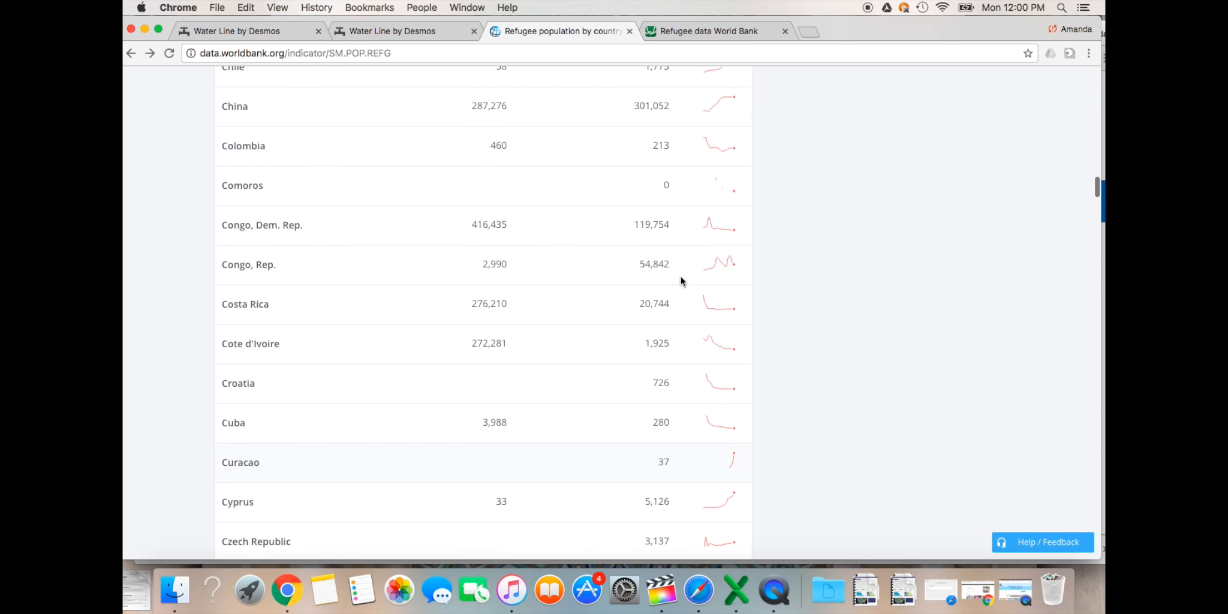
scroll(680, 276, up, 20)
Switch to the refugee workbook in Excel, look over the Data sheet's countries and years, and display Sheet6.
click(736, 593)
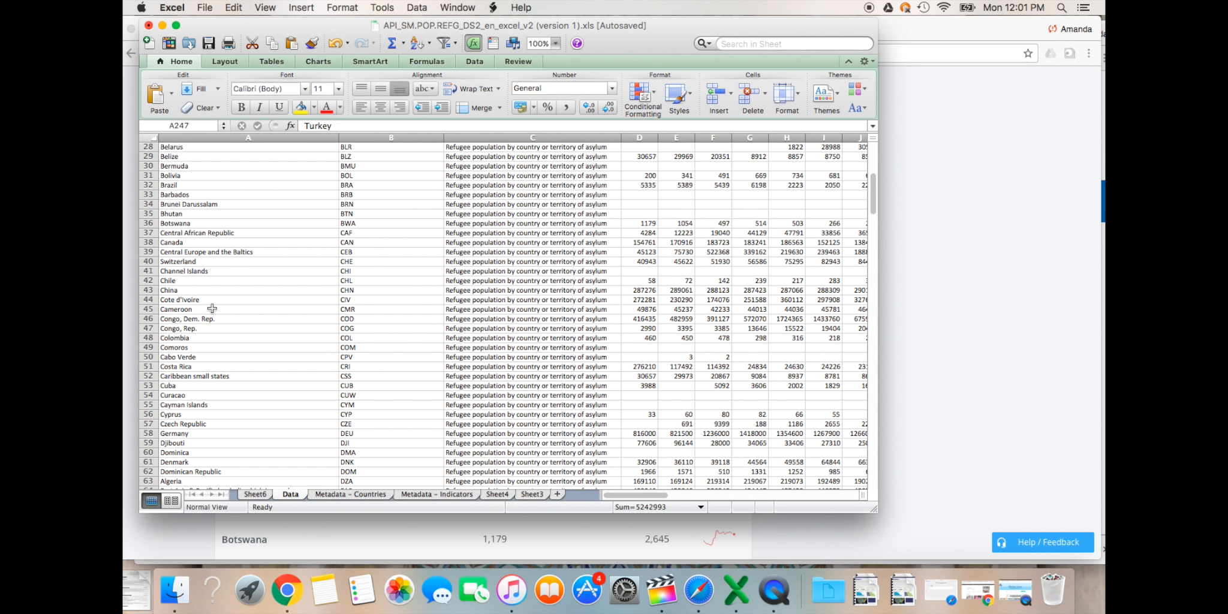
scroll(214, 183, up, 5)
scroll(215, 184, up, 3)
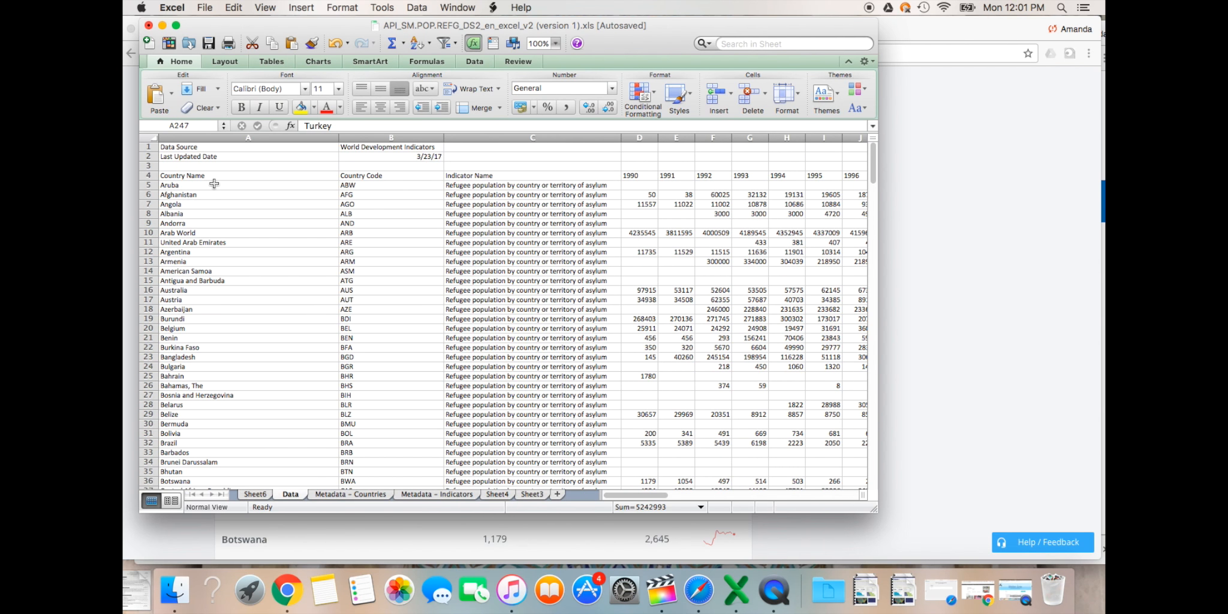
scroll(502, 234, right, 5)
scroll(502, 234, right, 3)
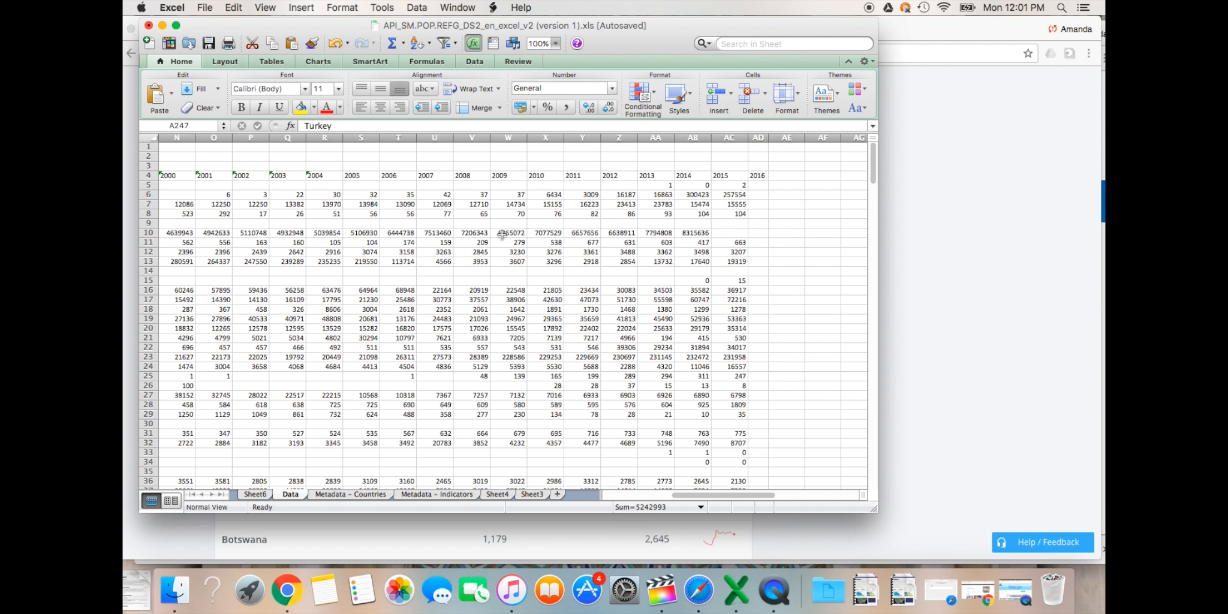
scroll(502, 235, left, 8)
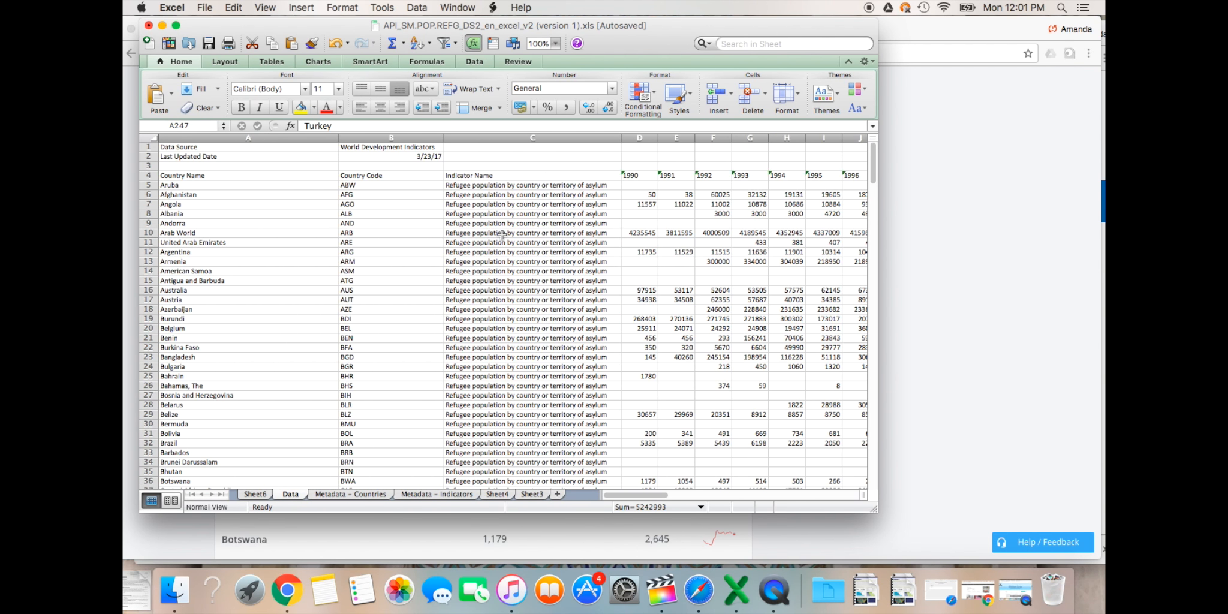
scroll(488, 287, down, 6)
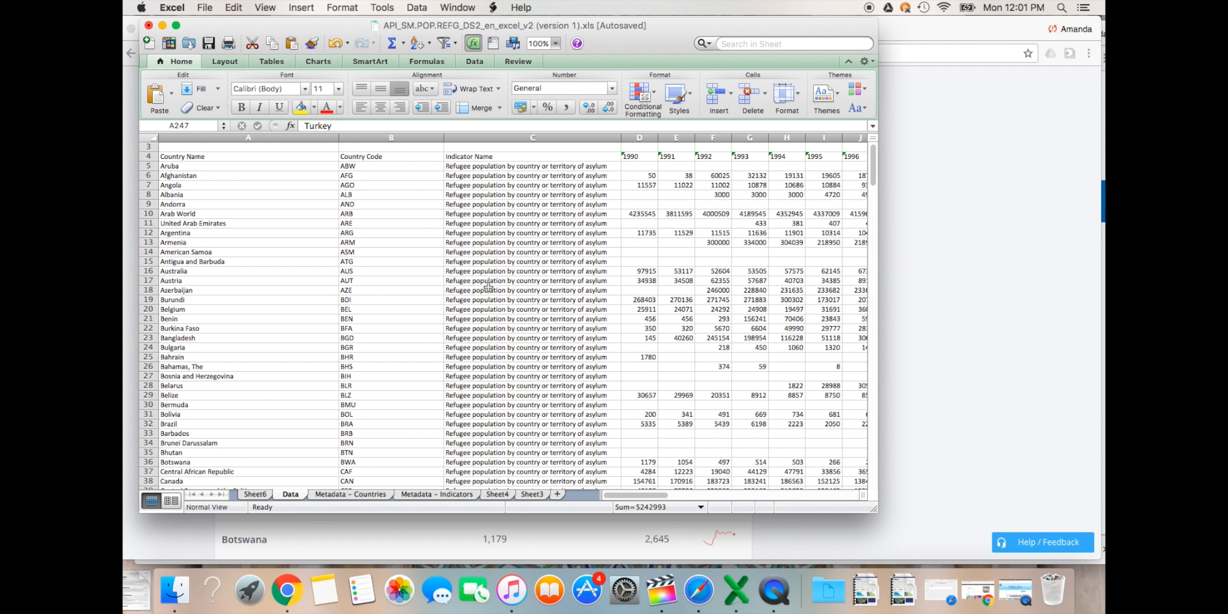
click(255, 495)
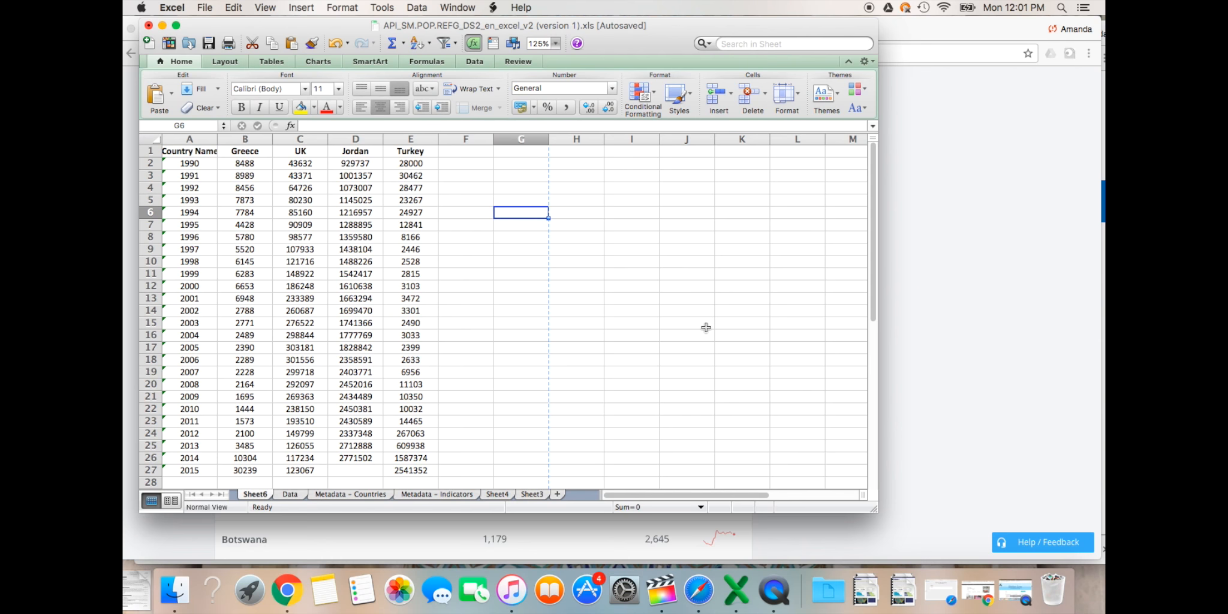
Switch to the "Refugee data World Bank" graph in Chrome and review its data table and the item types that can be added.
click(962, 342)
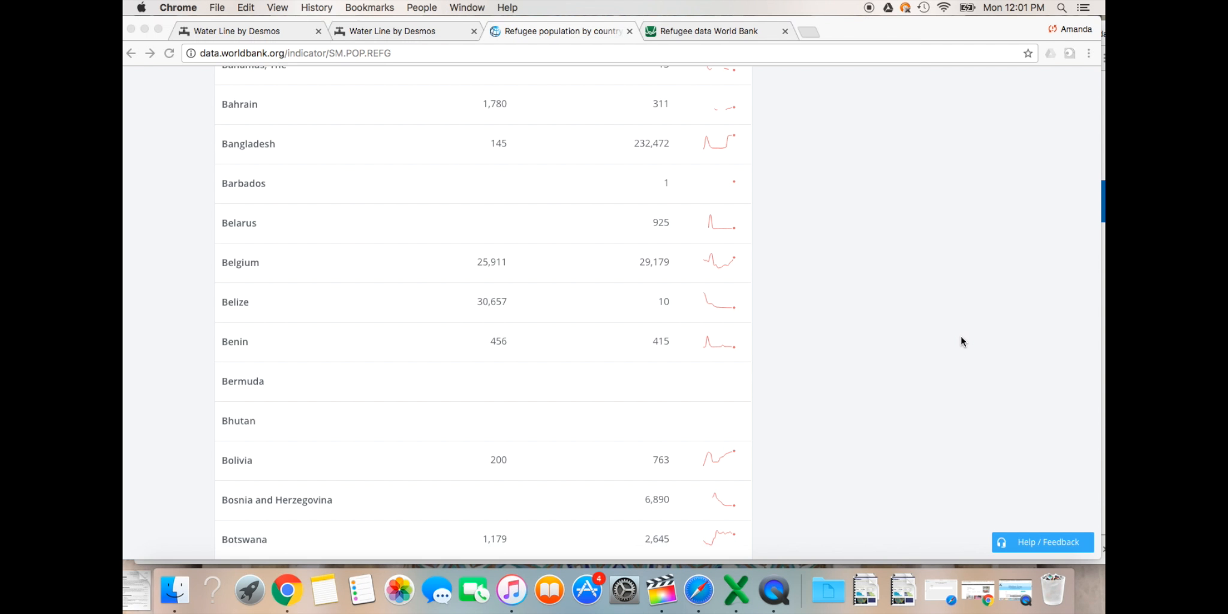
click(692, 31)
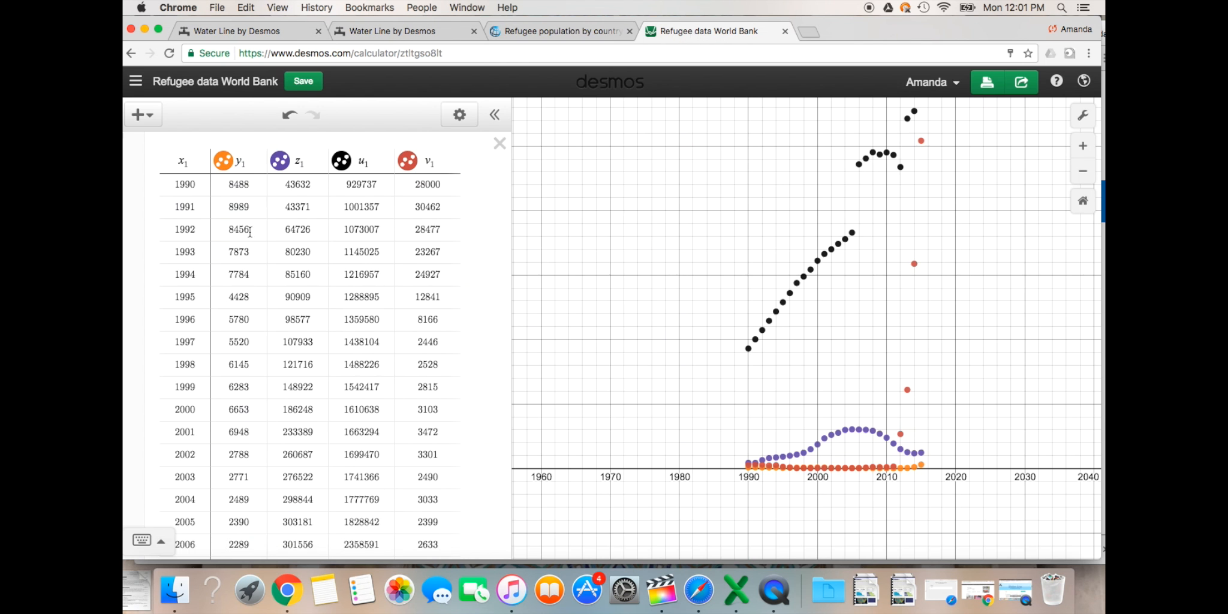
click(153, 124)
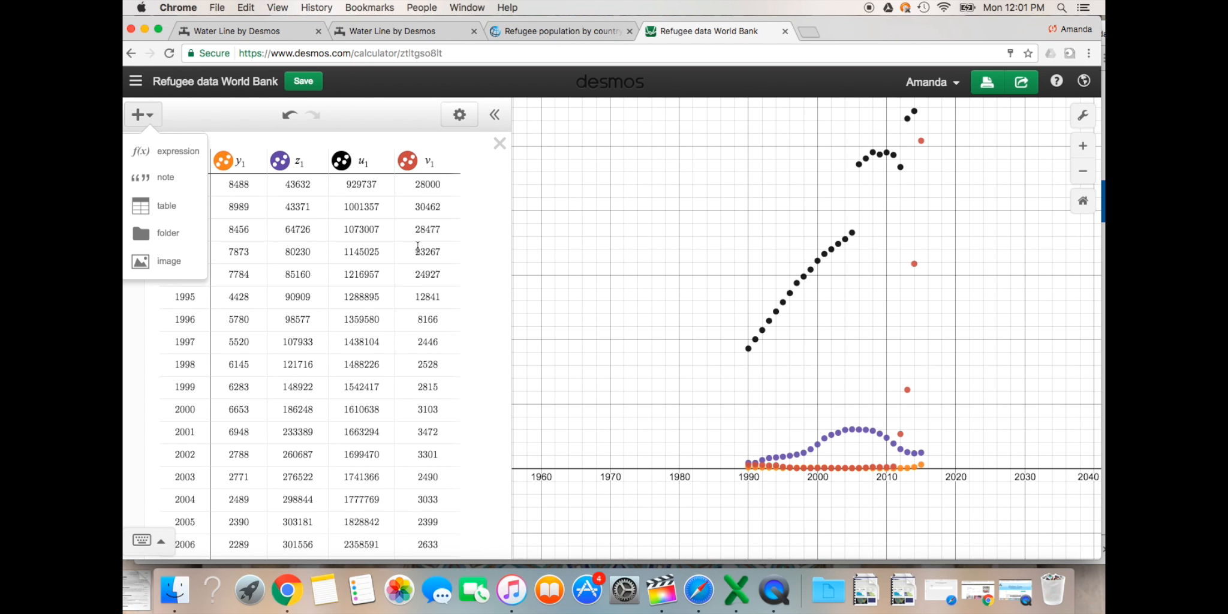
click(500, 242)
scroll(489, 249, up, 3)
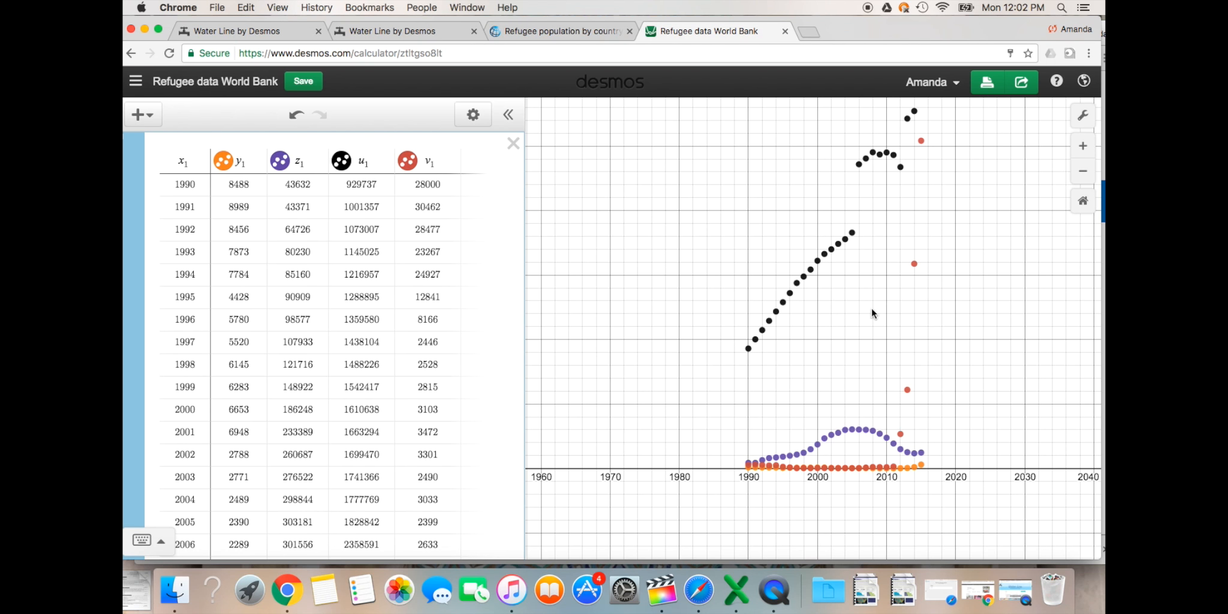
Set the lower limit of the graph's x-axis to 1950 in the graph settings.
click(1085, 117)
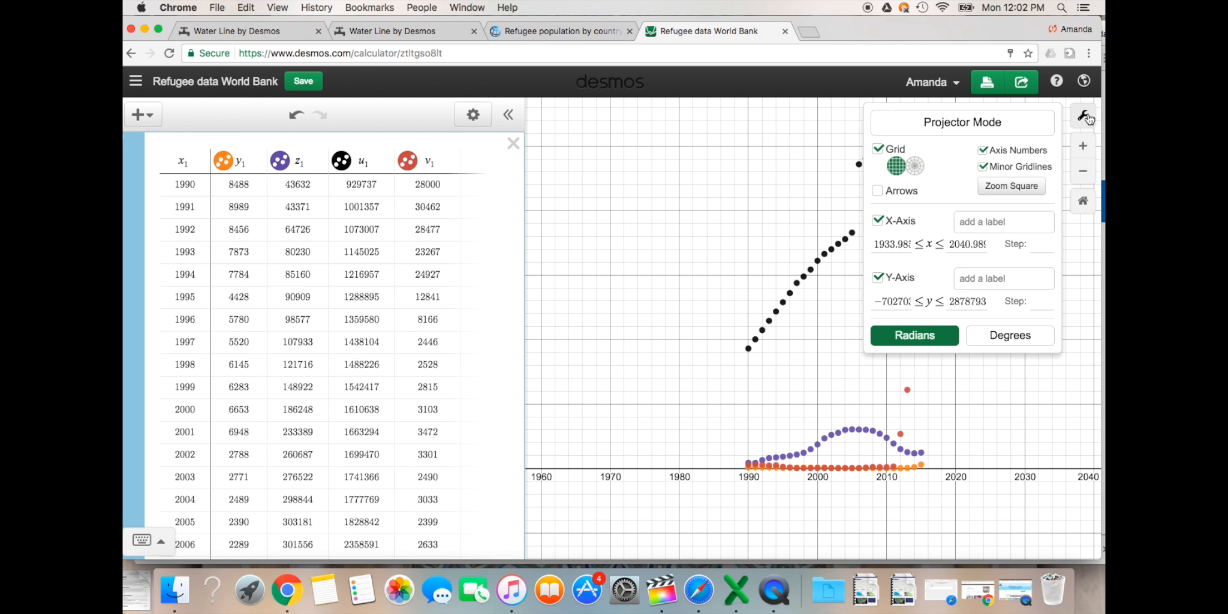
click(878, 246)
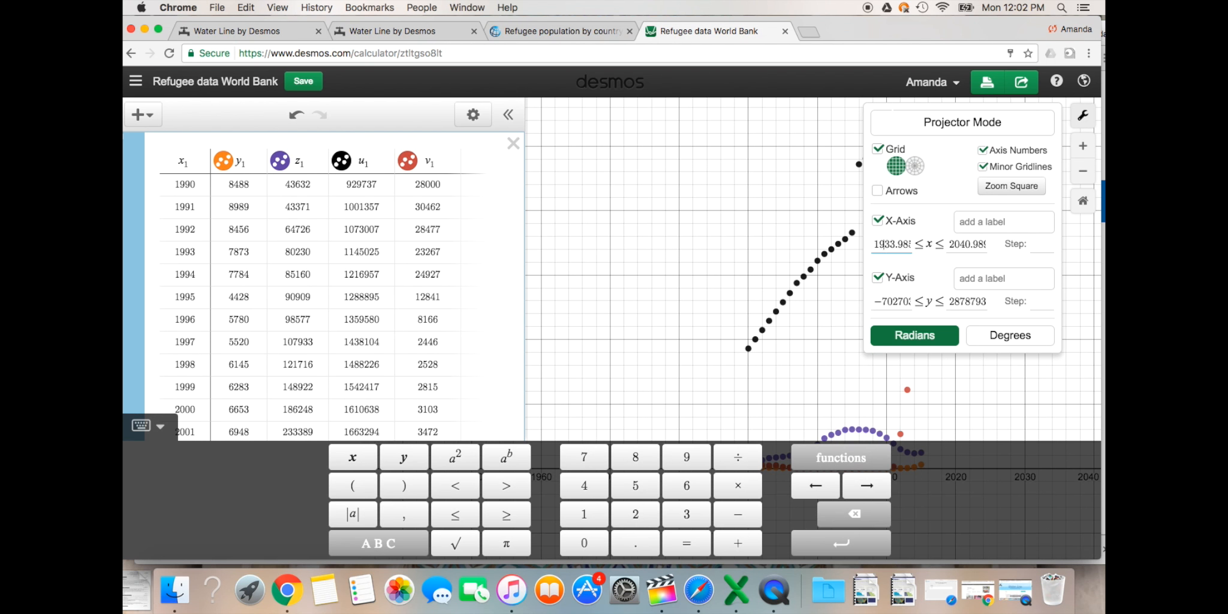
key(BackSpace)
key(BackSpace)
key(BackSpace)
key(BackSpace)
key(BackSpace)
key(BackSpace)
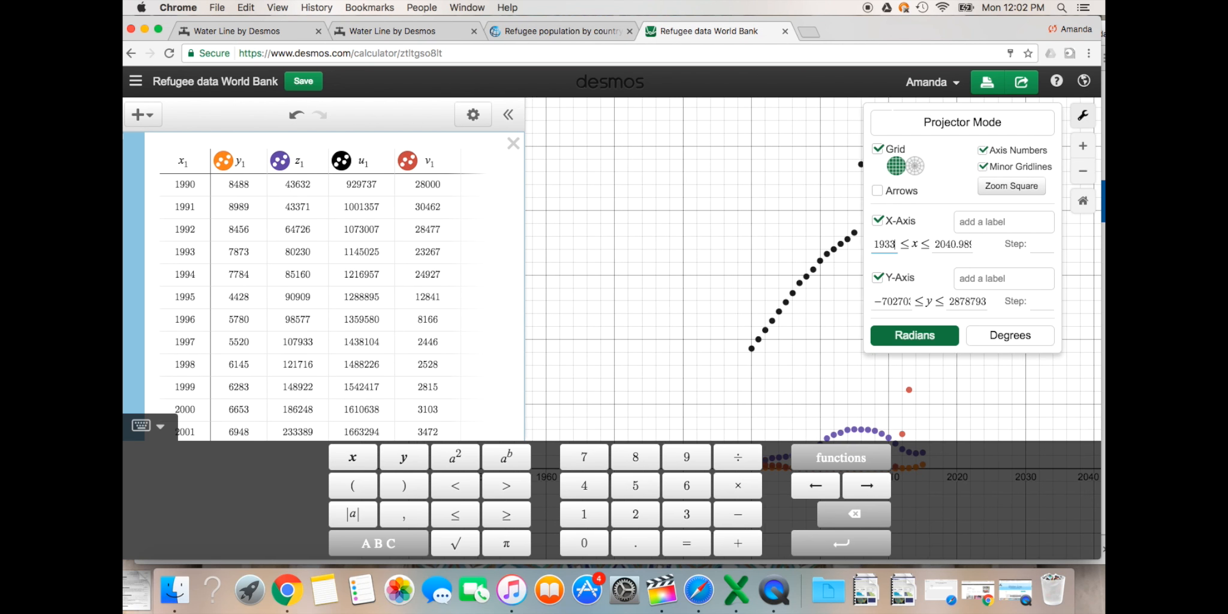
key(BackSpace)
text(50)
Set the upper limit of the x-axis to 2020 and close the graph settings.
click(954, 244)
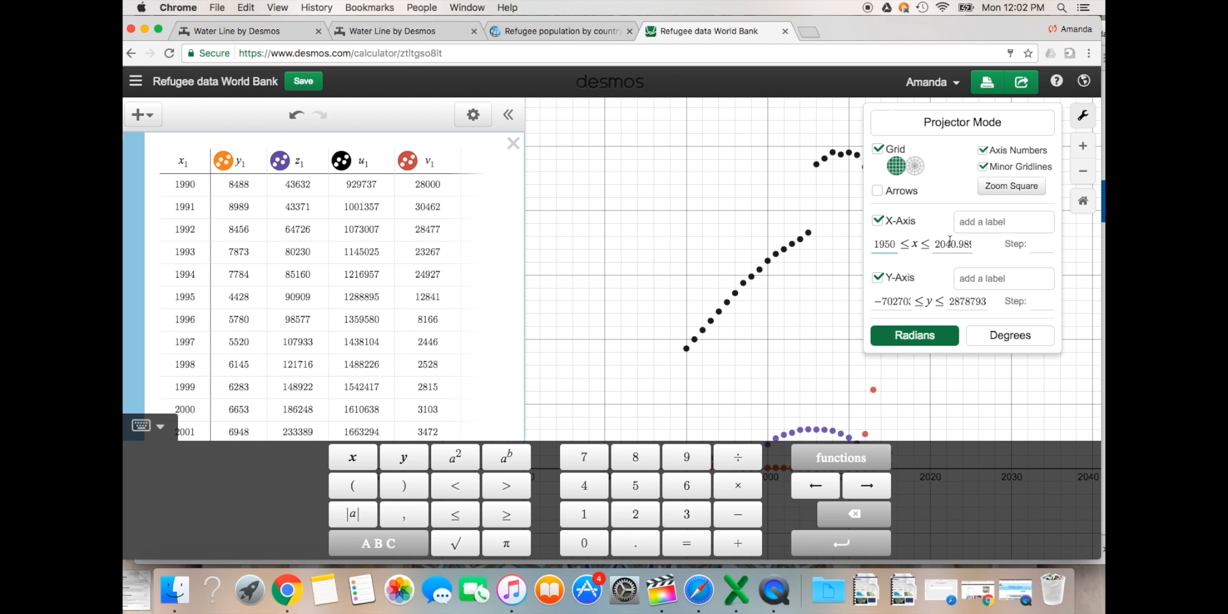
click(971, 244)
key(BackSpace)
key(BackSpace)
key(BackSpace)
key(BackSpace)
key(BackSpace)
key(BackSpace)
text(2020)
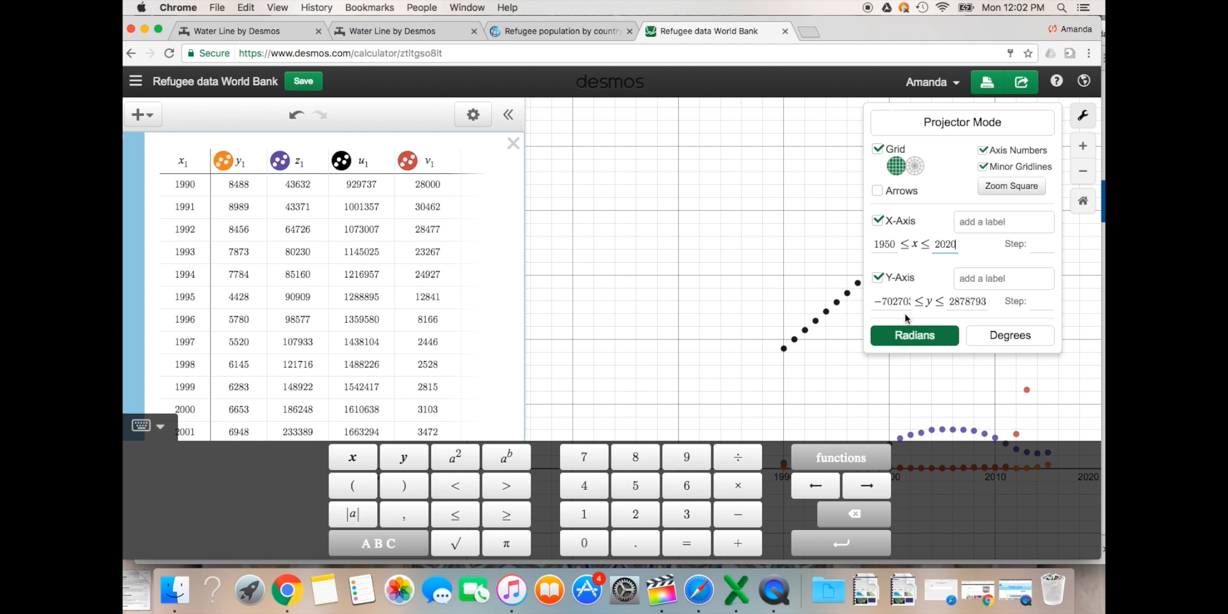
click(1085, 116)
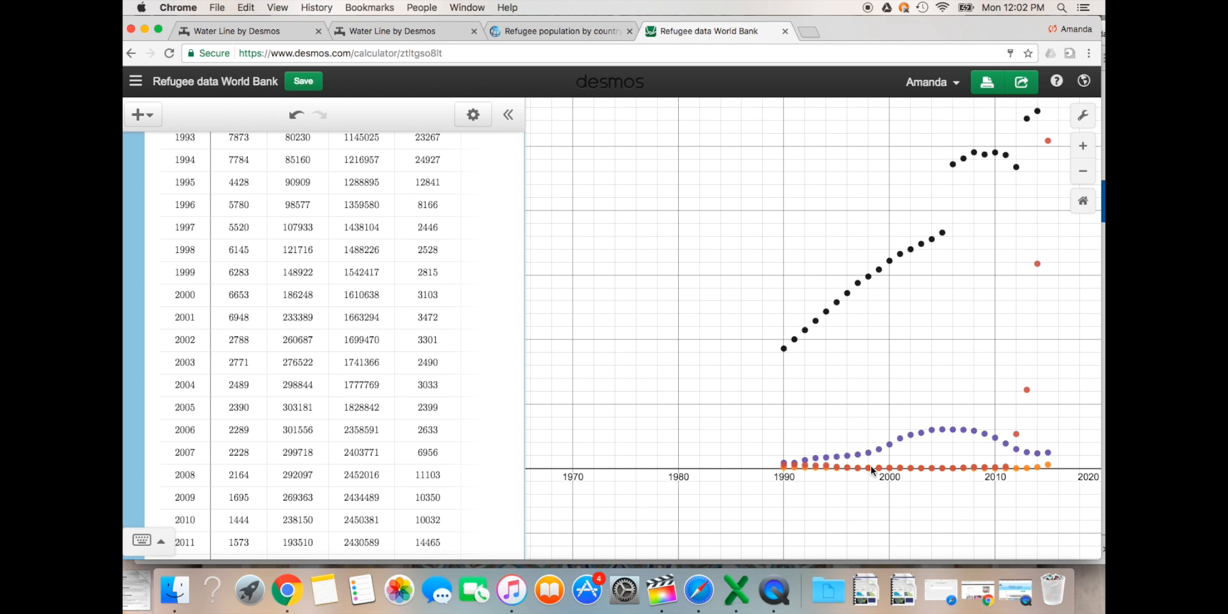
Review the 1990–2015 data table and the z₁ regression below it, and show the coordinates of the black points at 1990 and 2005.
scroll(354, 307, up, 5)
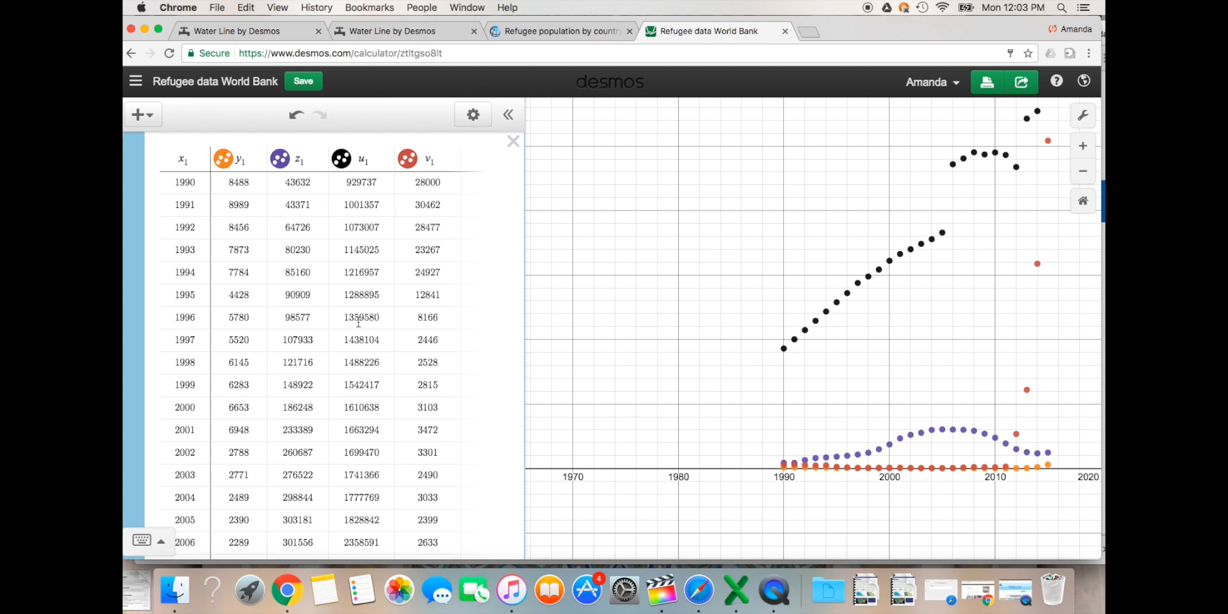
scroll(354, 319, down, 3)
scroll(353, 319, down, 10)
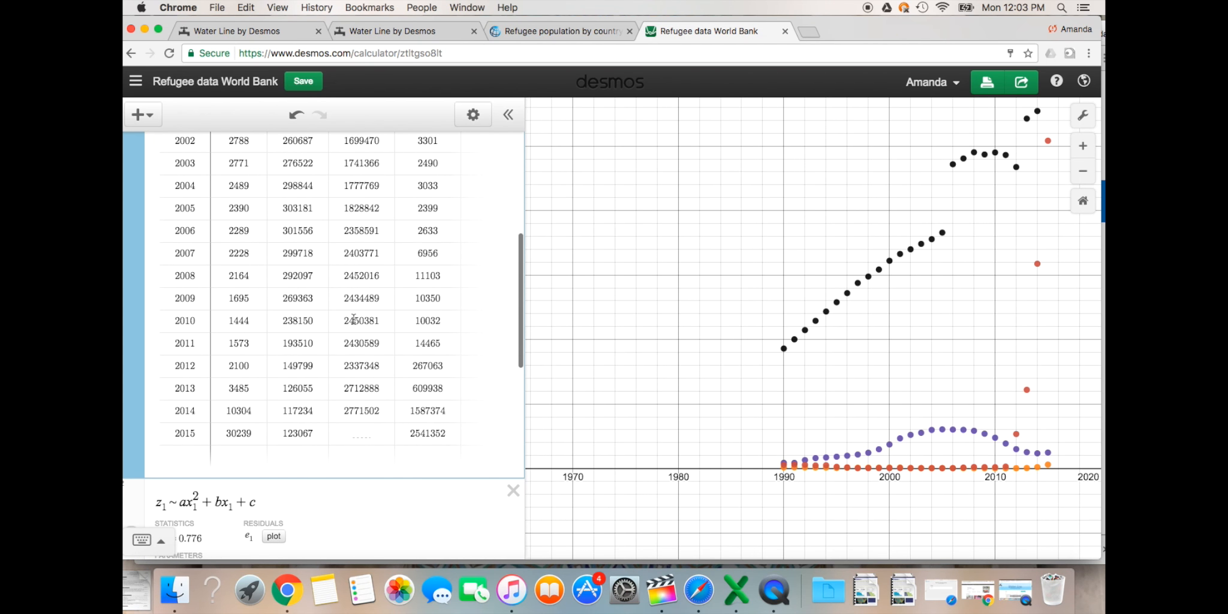
scroll(354, 319, down, 5)
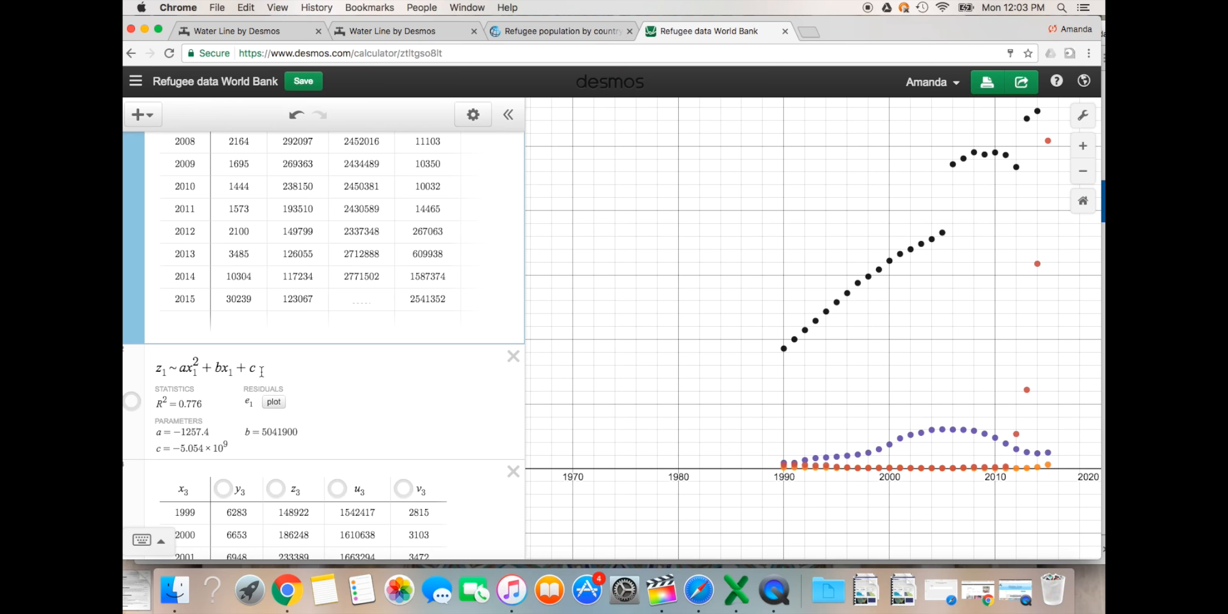
scroll(318, 358, up, 15)
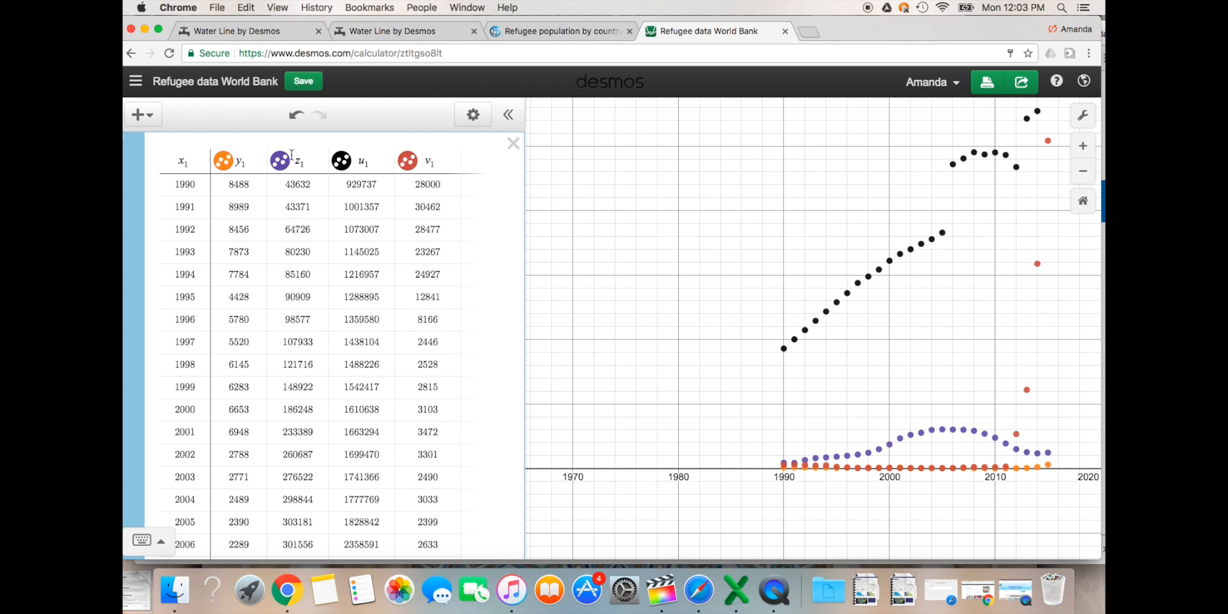
scroll(276, 513, down, 9)
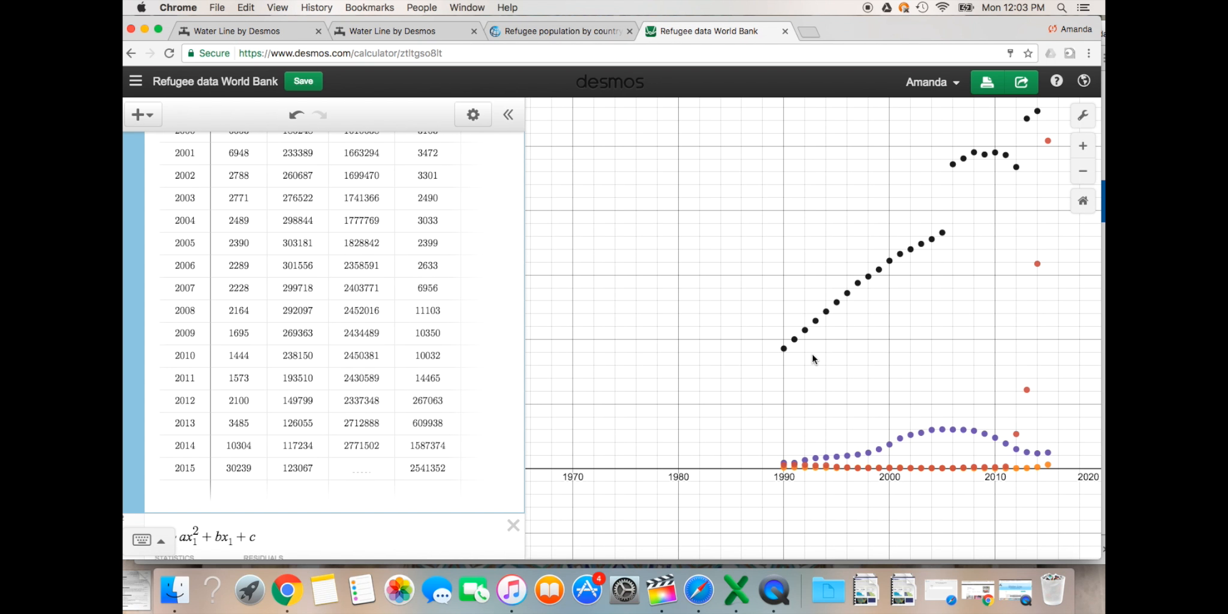
click(783, 349)
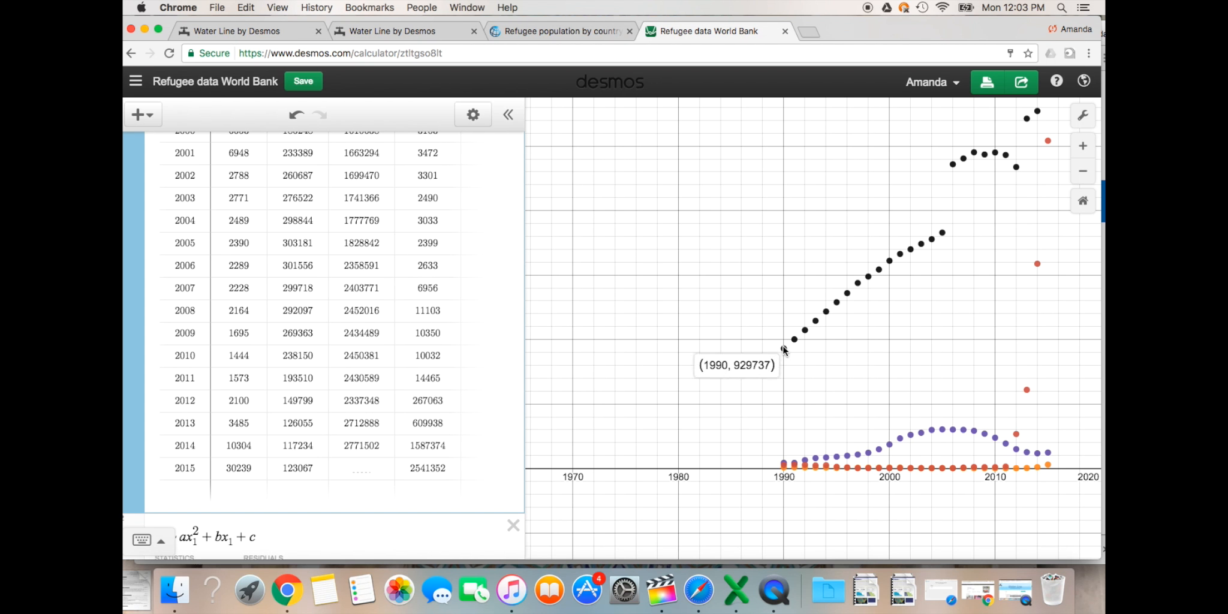
click(943, 233)
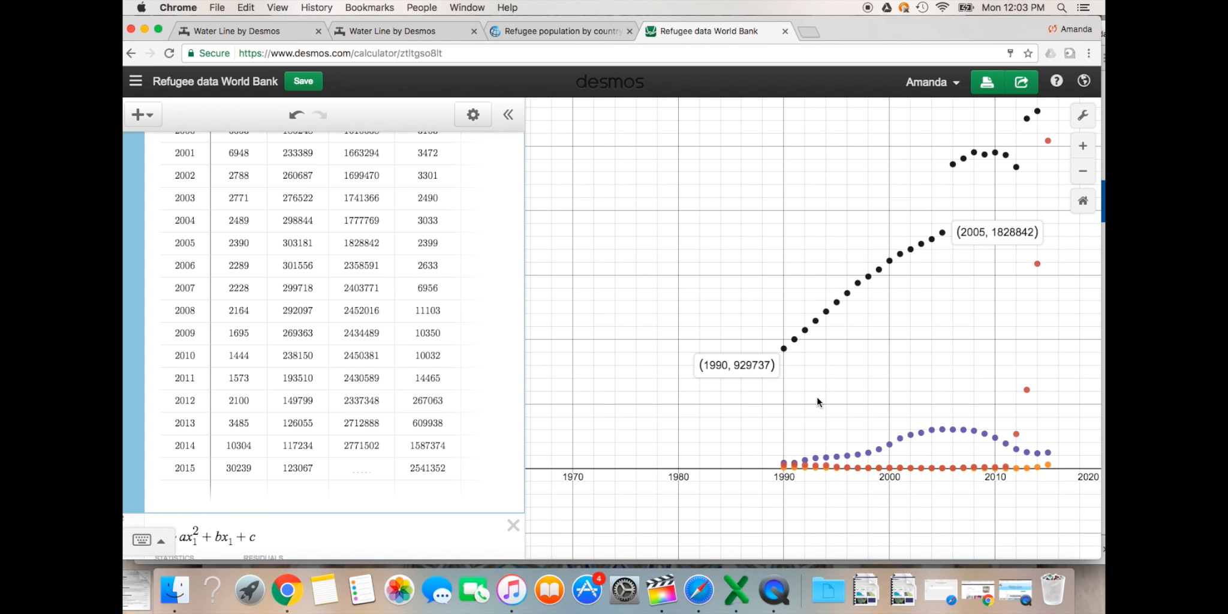
Show the curve of the existing z₁ quadratic regression below the first table and delete that regression.
scroll(346, 324, down, 10)
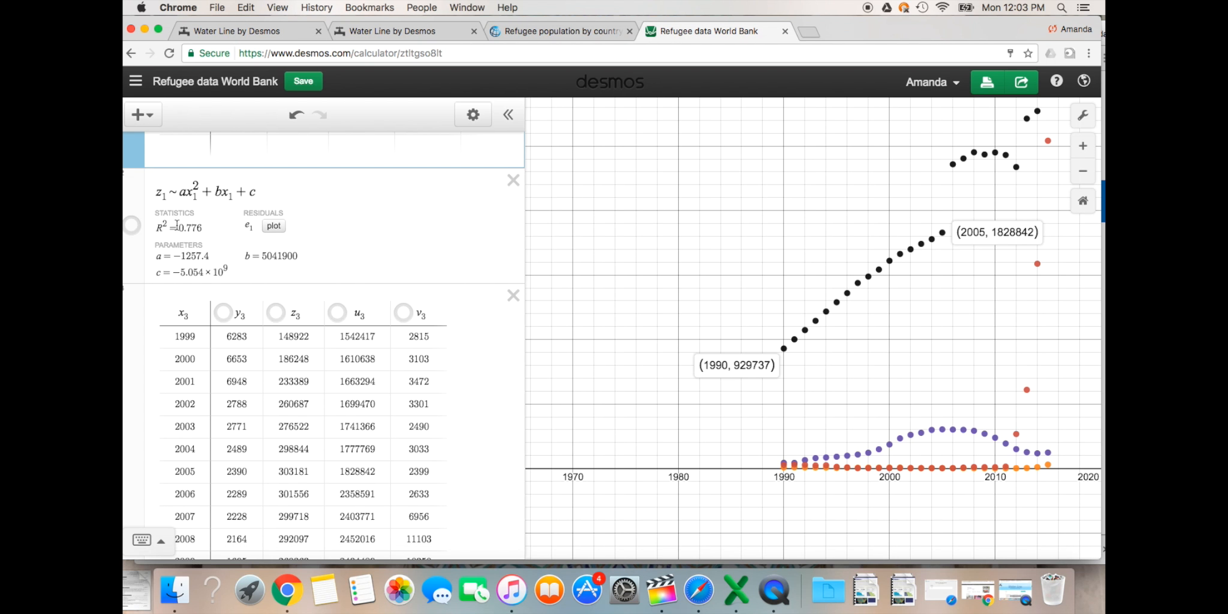
click(132, 227)
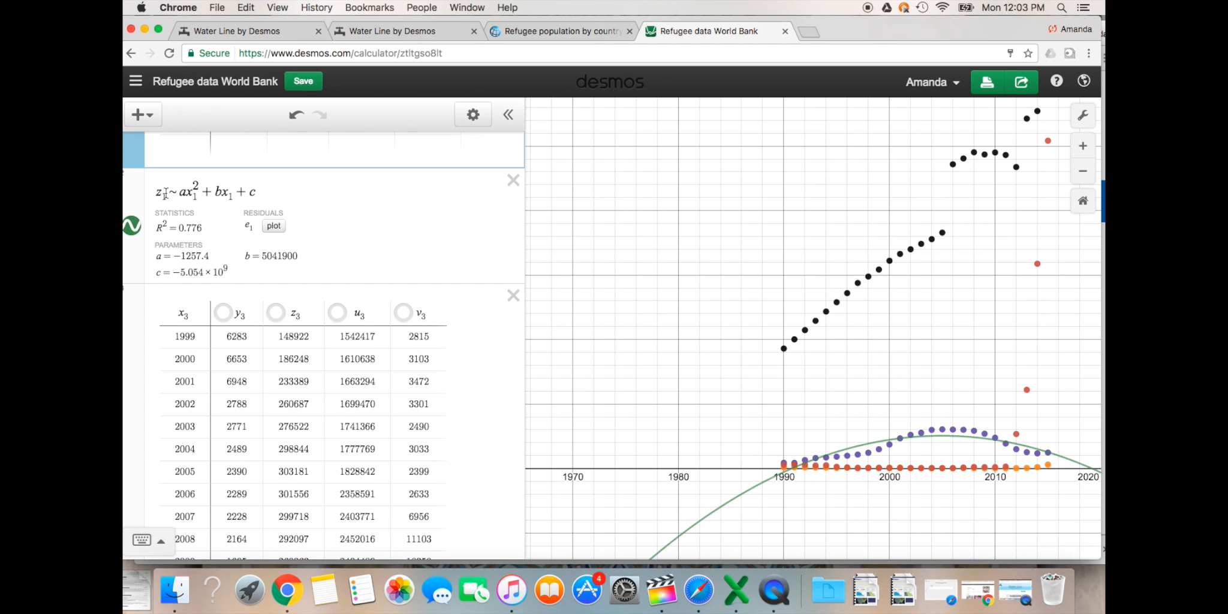
click(514, 182)
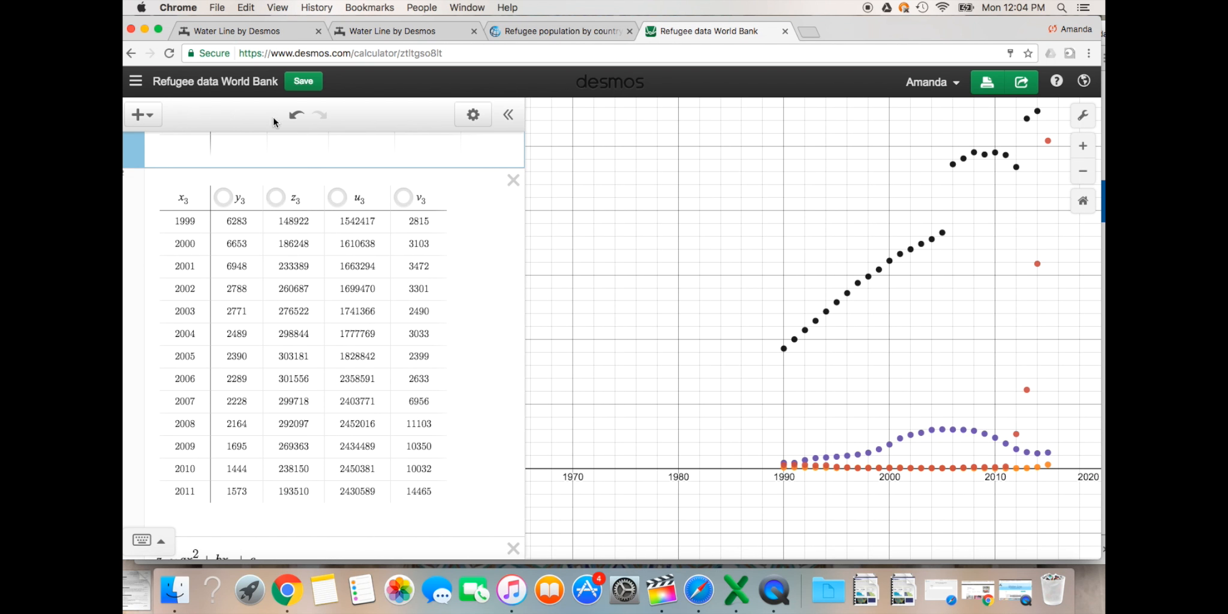
Add a new expression below the first table with the quadratic regression z₁ ~ ax₁² + bx₁ + c, and hide the on-screen keypad.
click(139, 115)
click(146, 152)
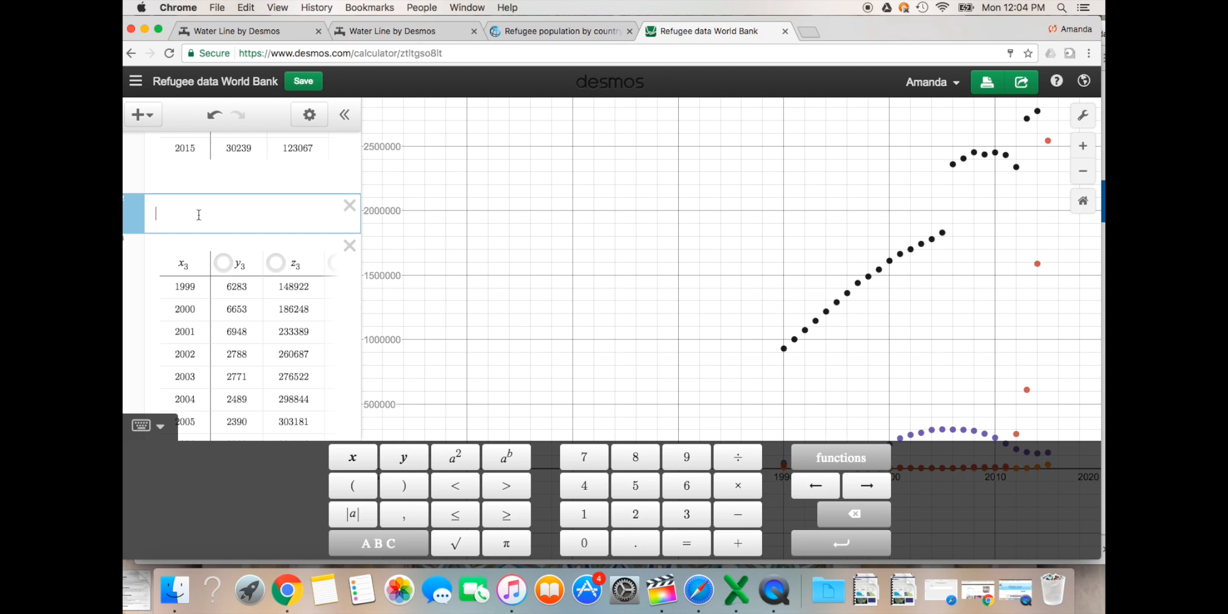
text(z_1)
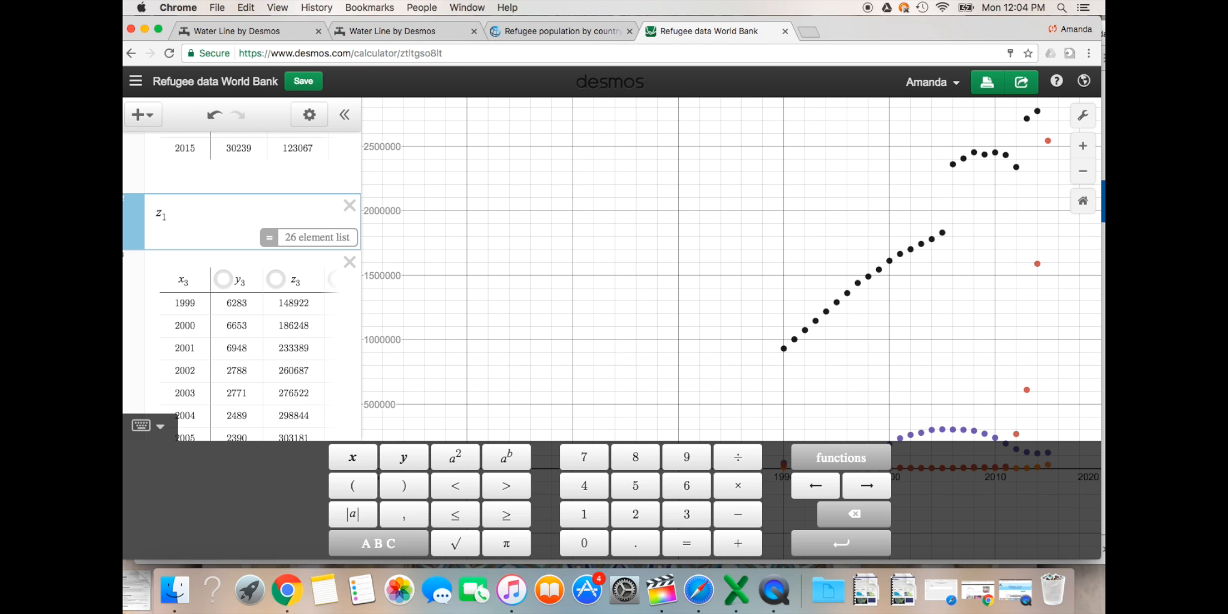
text(~)
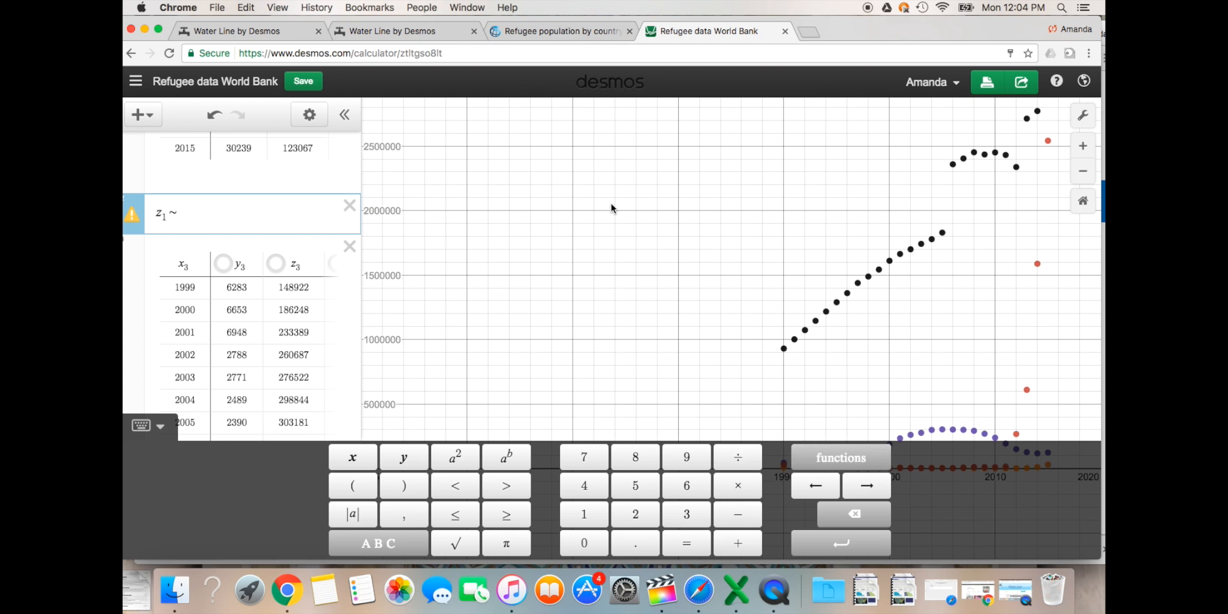
text(a)
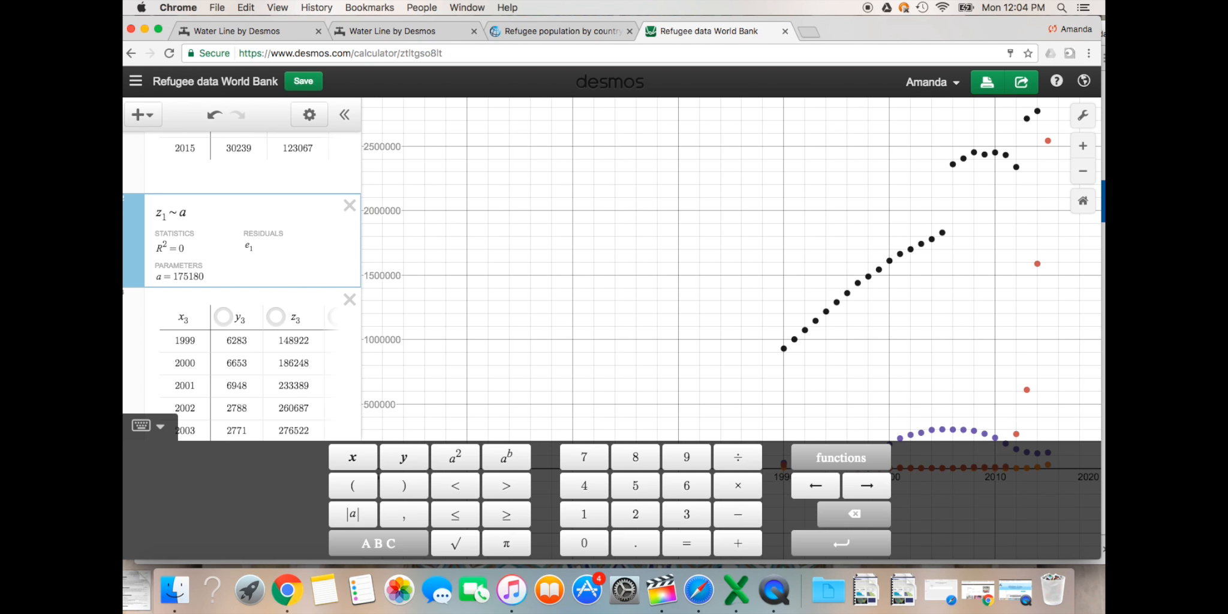
text(x1)
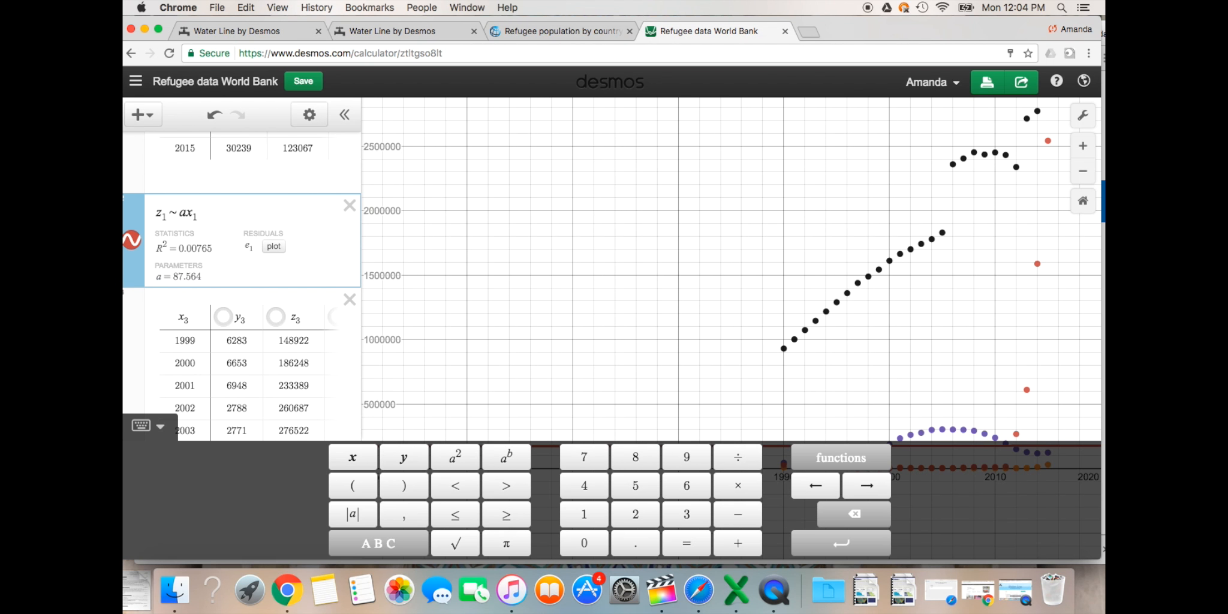
text(^2)
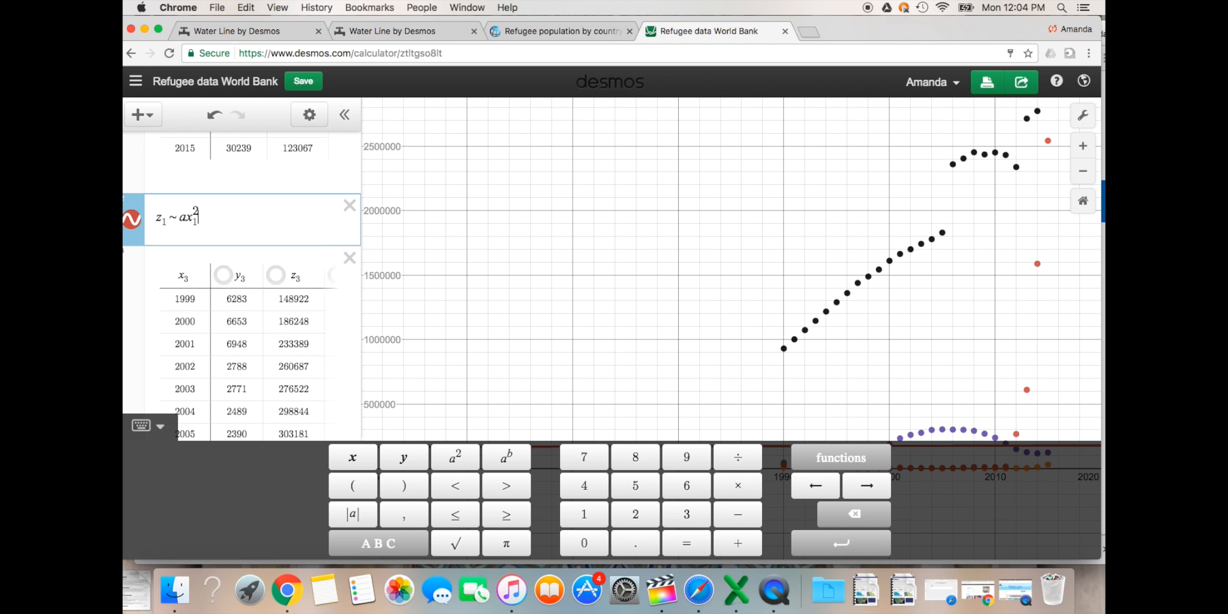
text(+b)
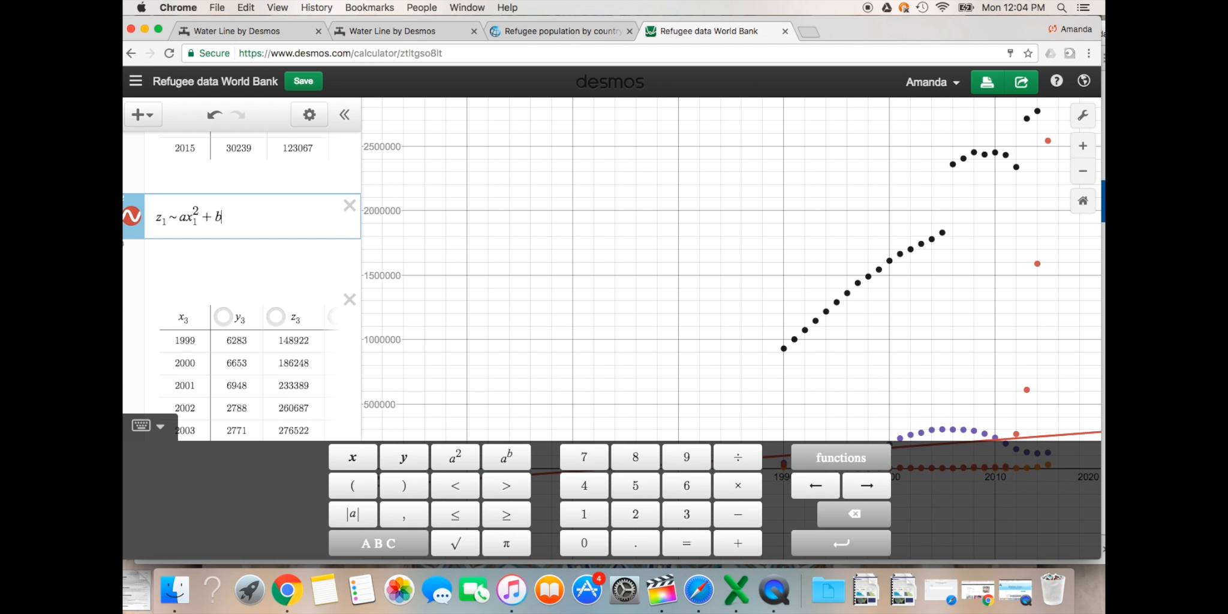
text(x1)
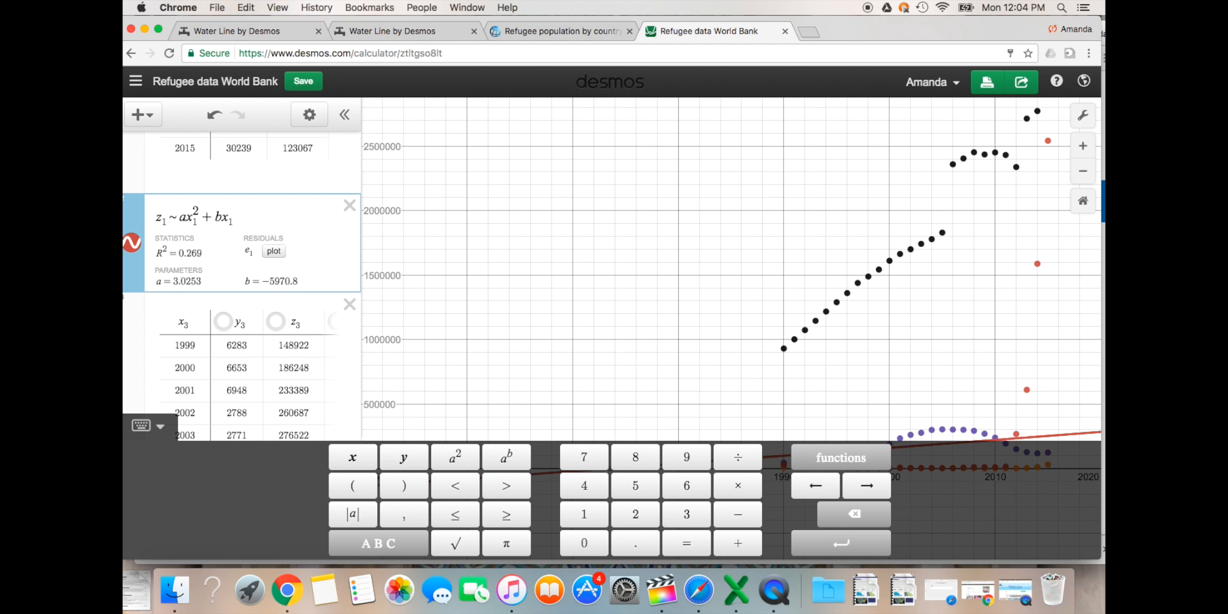
text(+c)
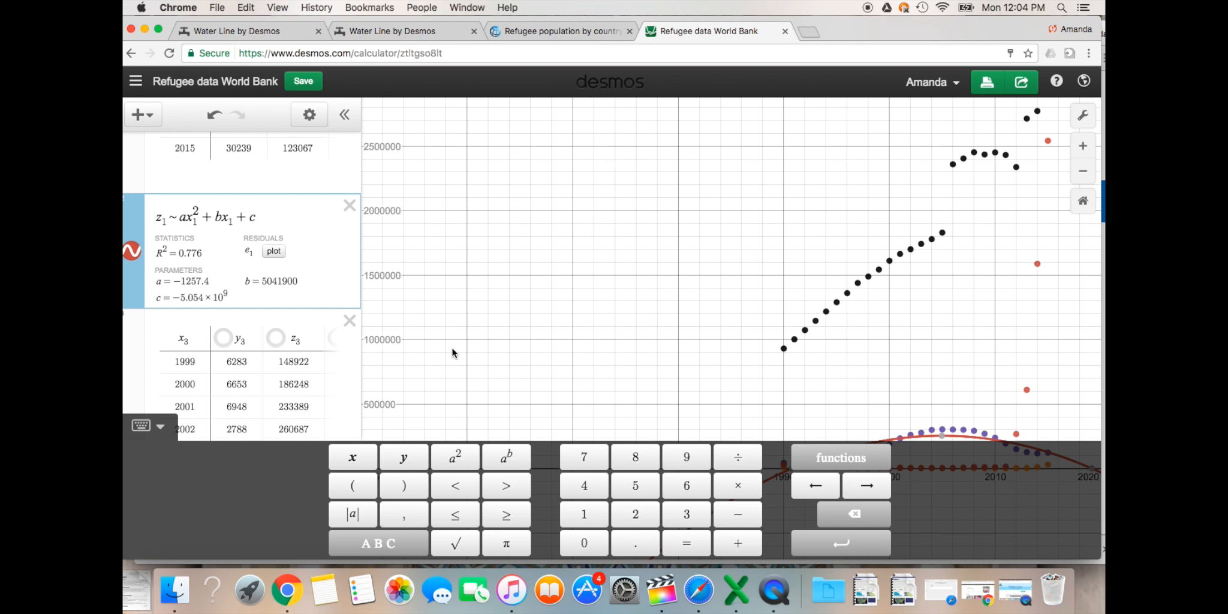
click(159, 427)
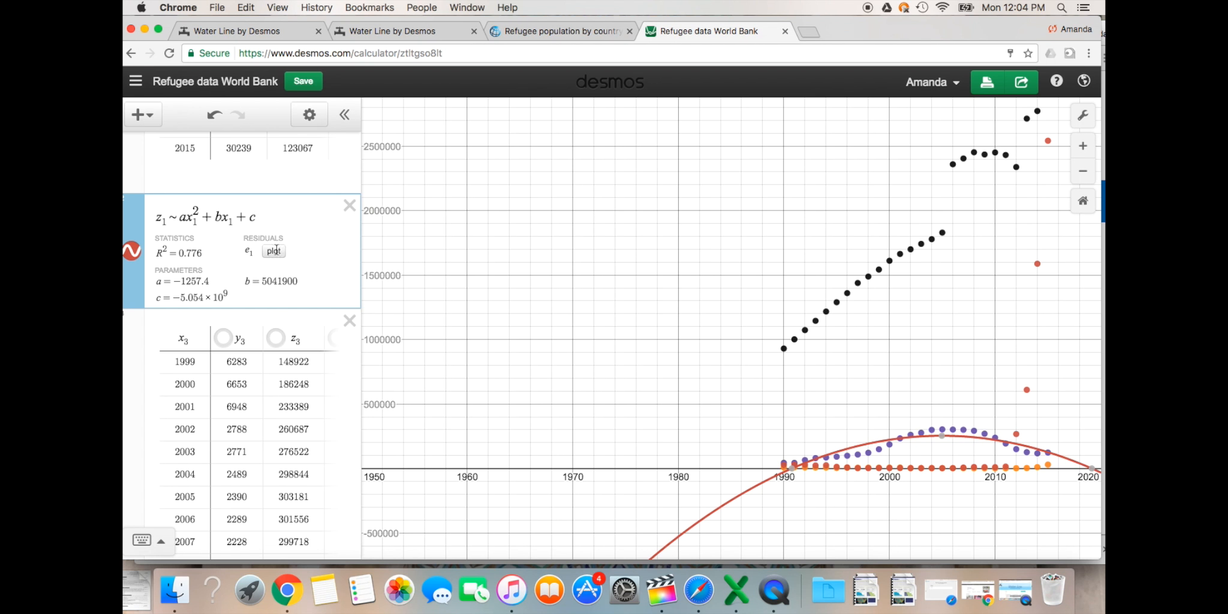
Hide the z₁ regression curve and show the coordinates of the purple points at 2000, 1999 and 2011.
click(134, 251)
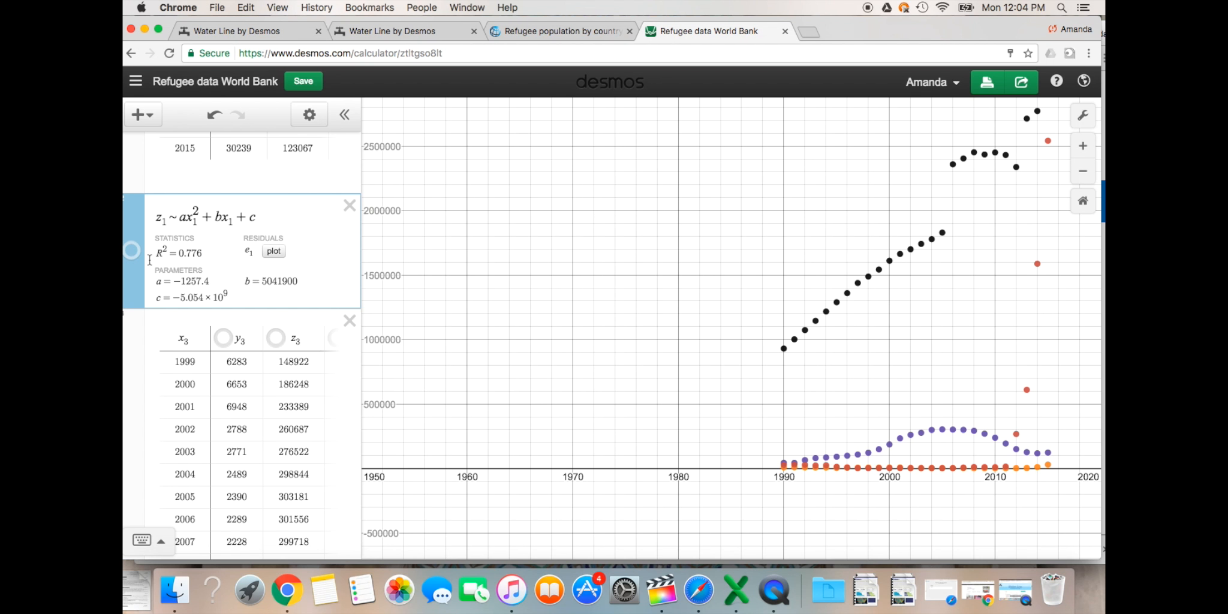
click(226, 347)
click(225, 347)
mouse_move(890, 447)
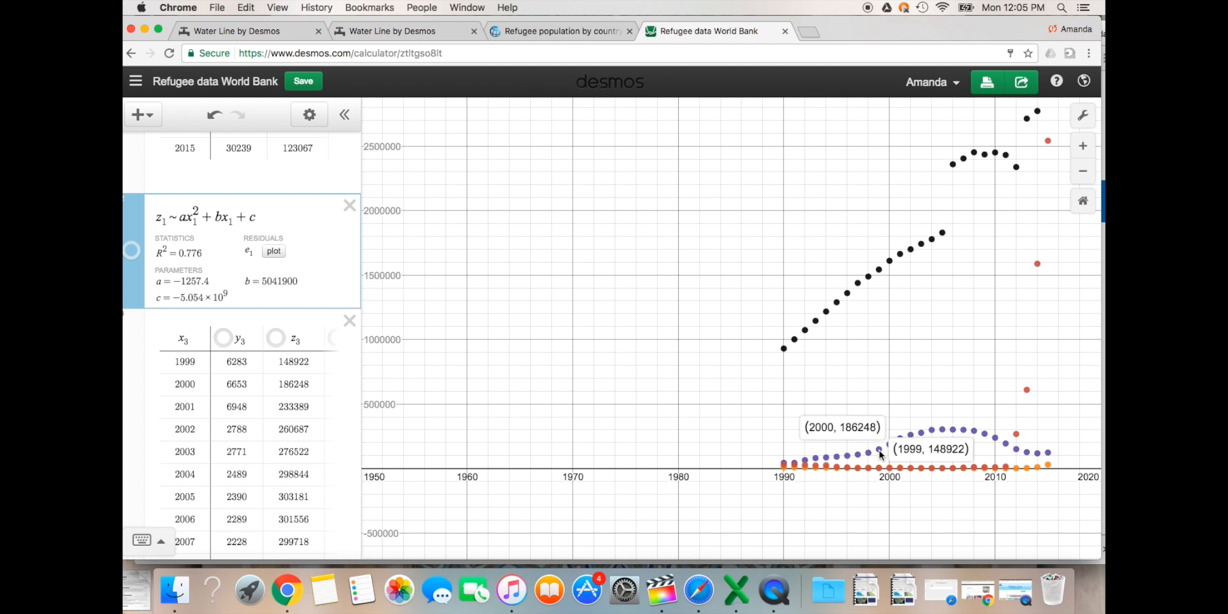
mouse_move(1008, 447)
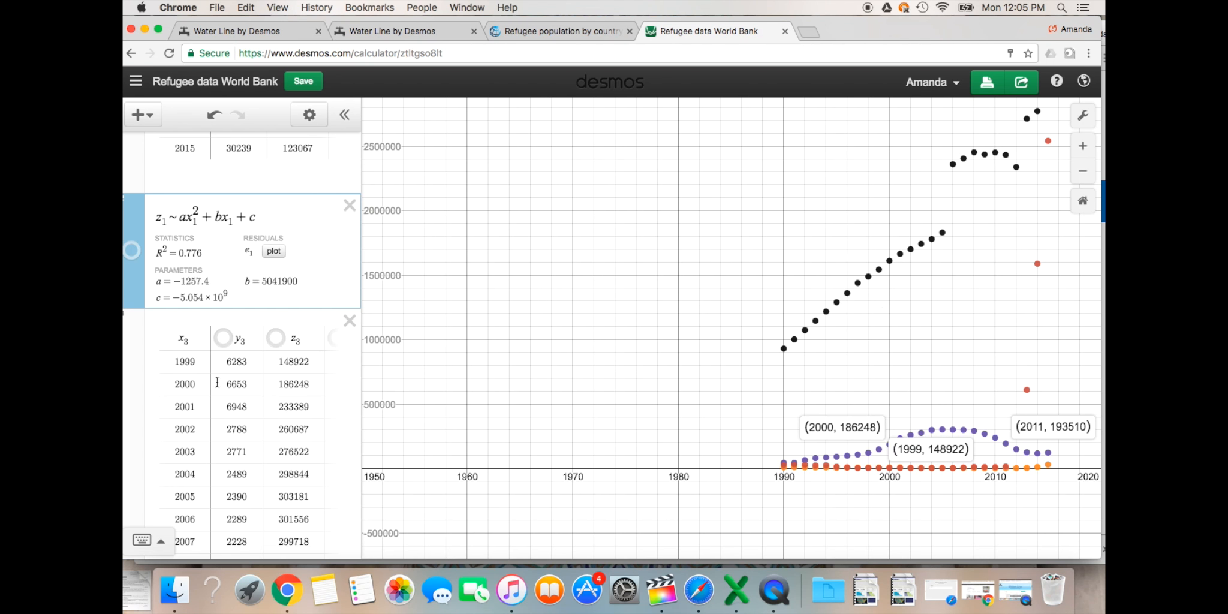
Plot only the z₃ column of the 1999–2011 table and review the z₃ quadratic regression beneath it.
scroll(225, 453, down, 1)
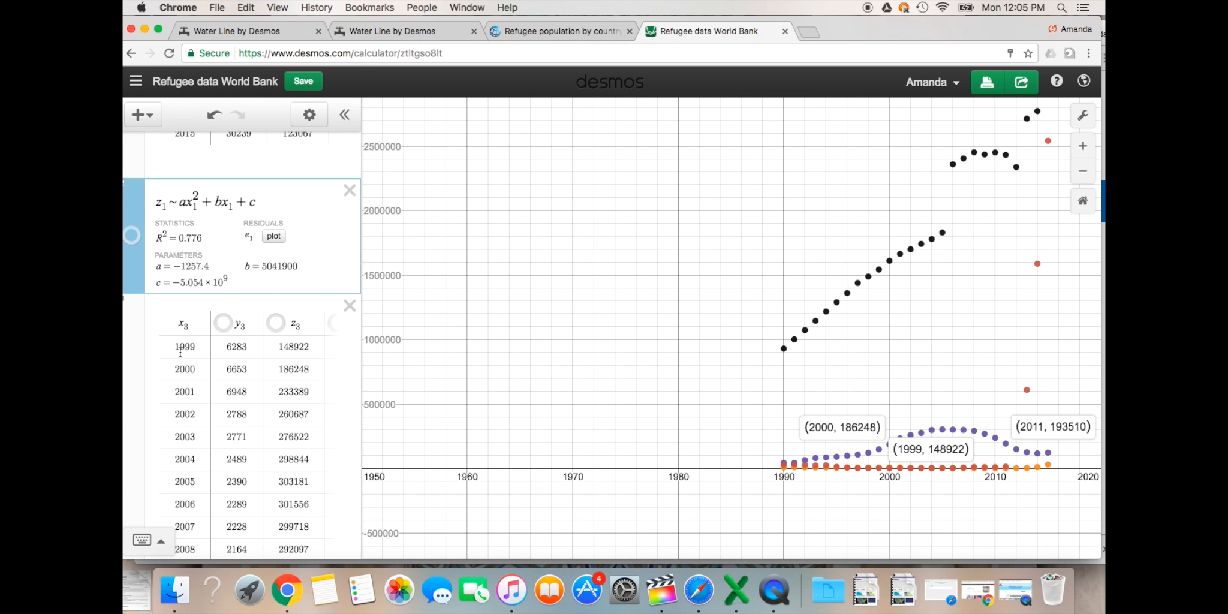
scroll(182, 353, down, 2)
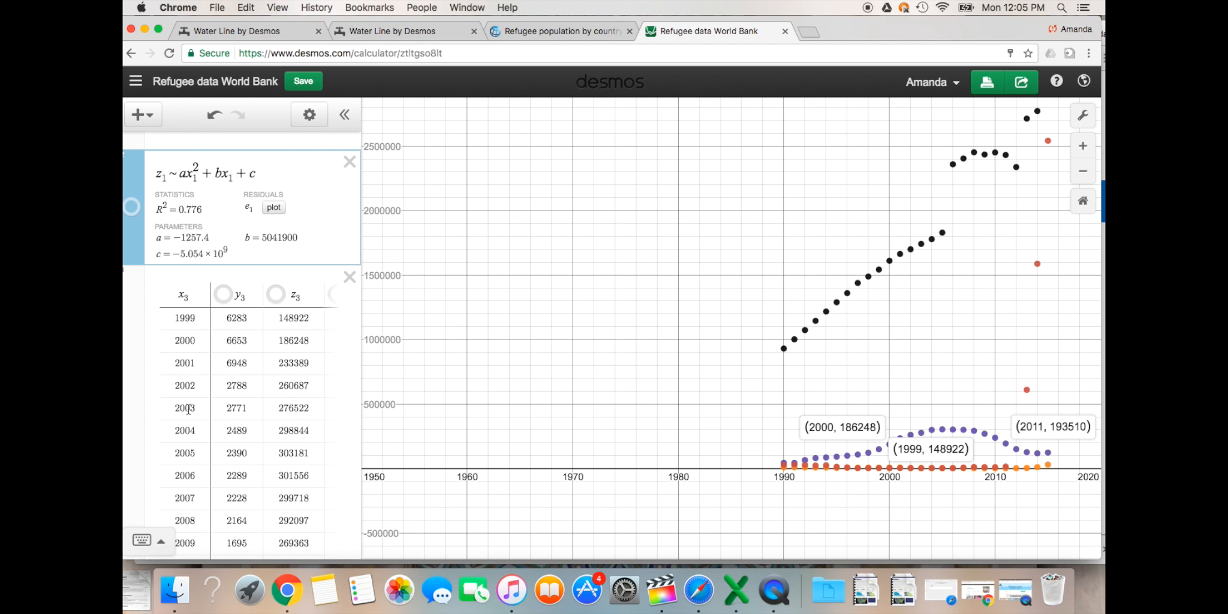
click(231, 296)
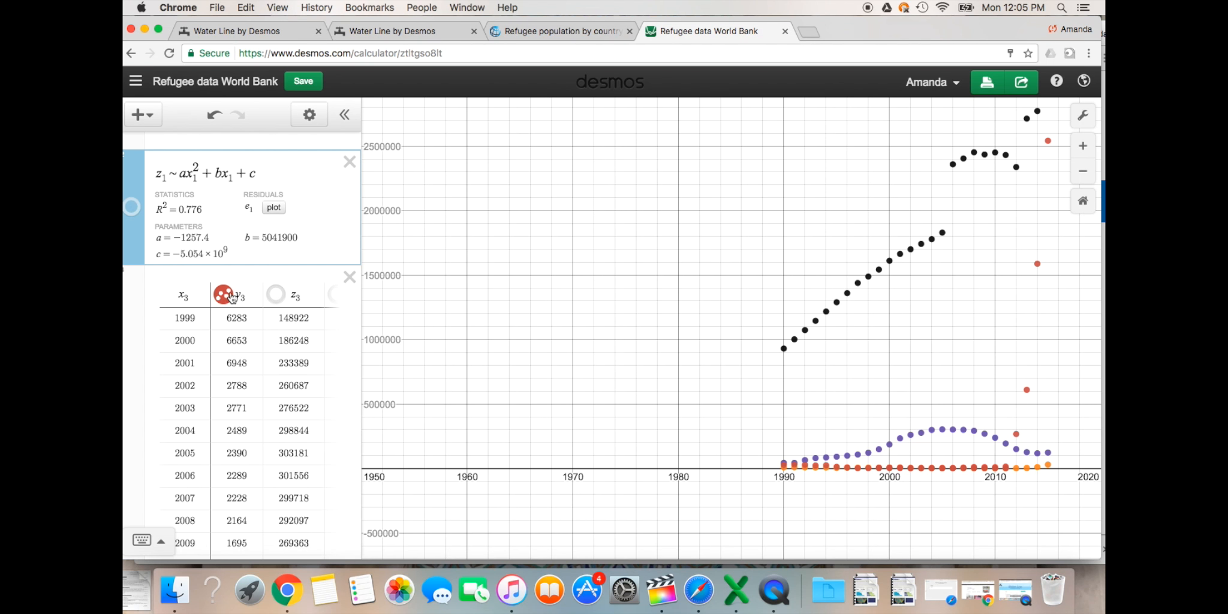
click(276, 294)
click(223, 294)
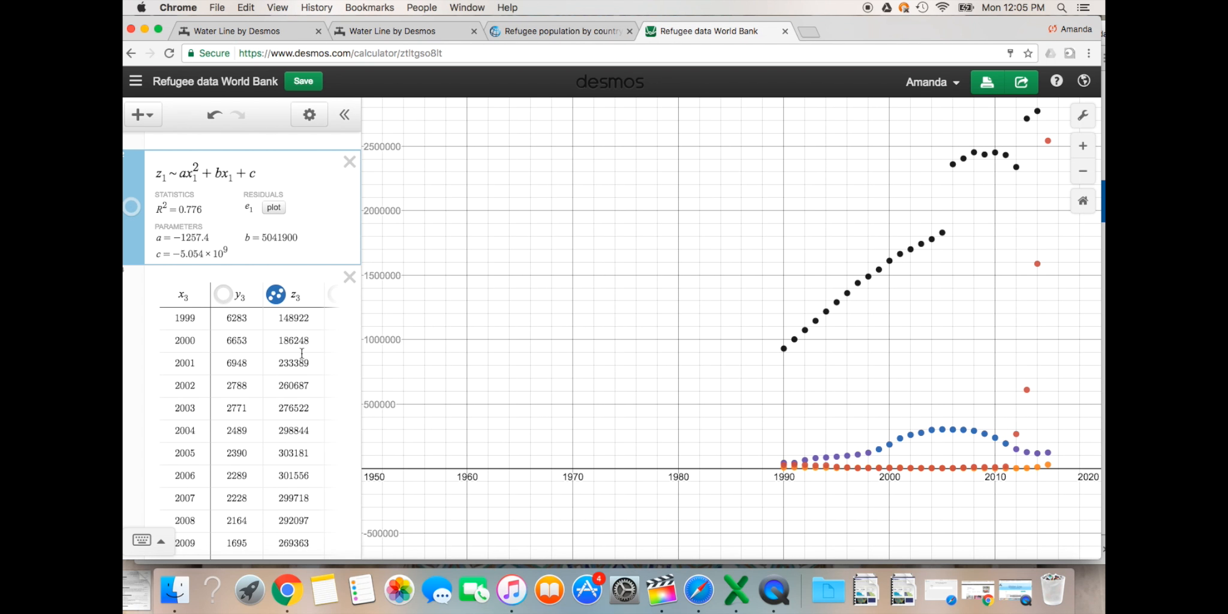
scroll(302, 371, down, 5)
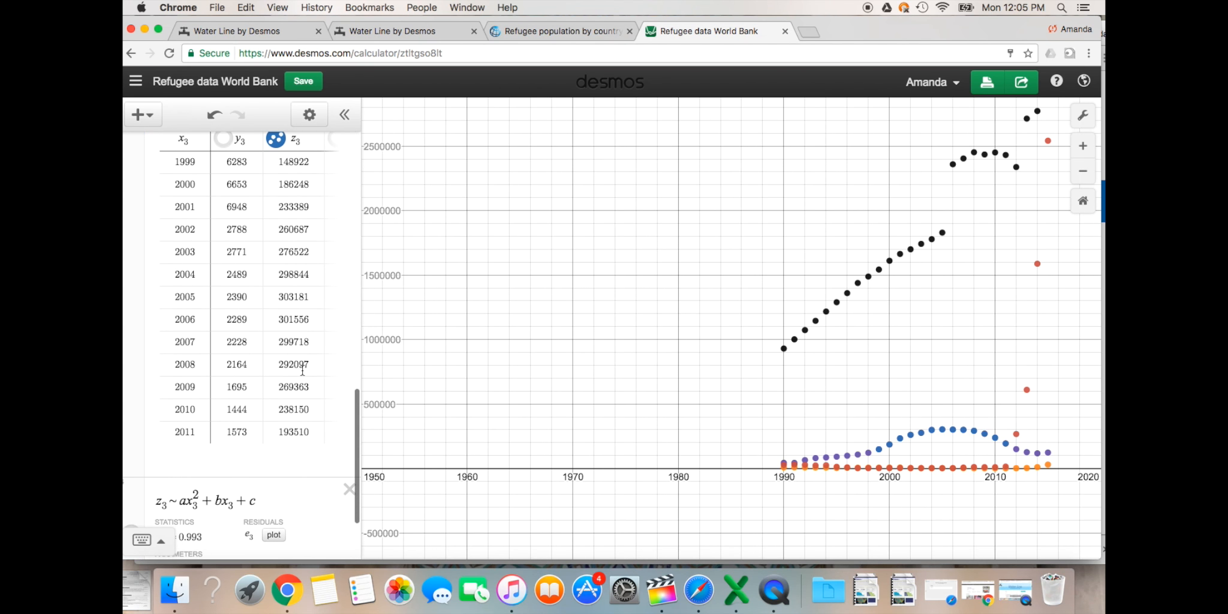
scroll(302, 371, down, 3)
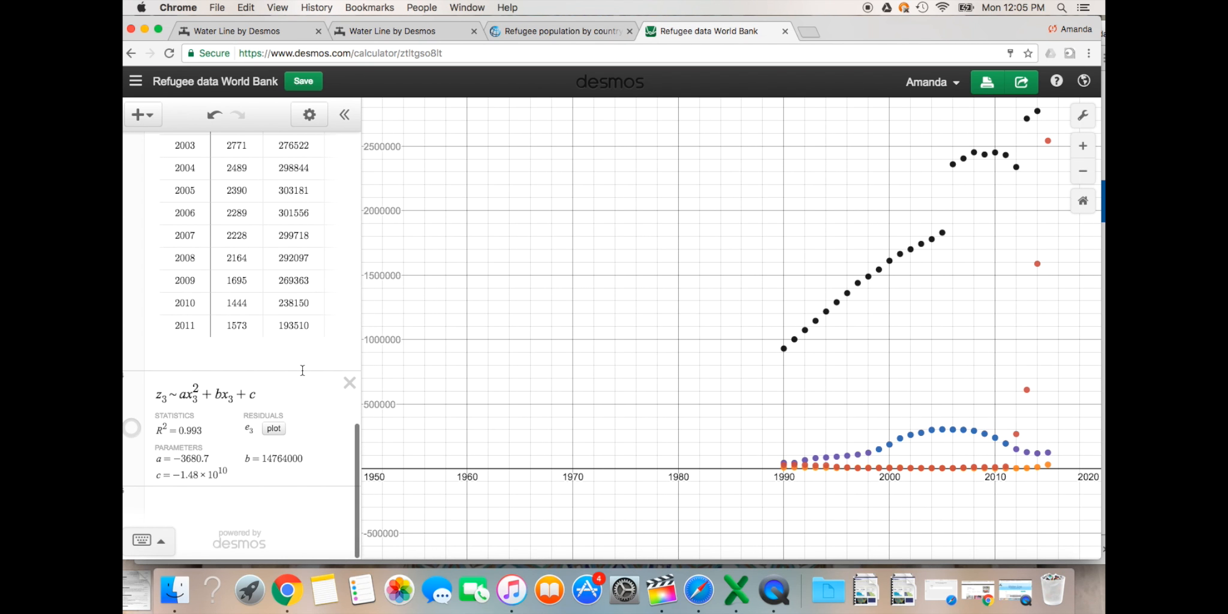
Show the curve of the z₃ quadratic regression below the 1999–2011 table and select that regression.
click(132, 428)
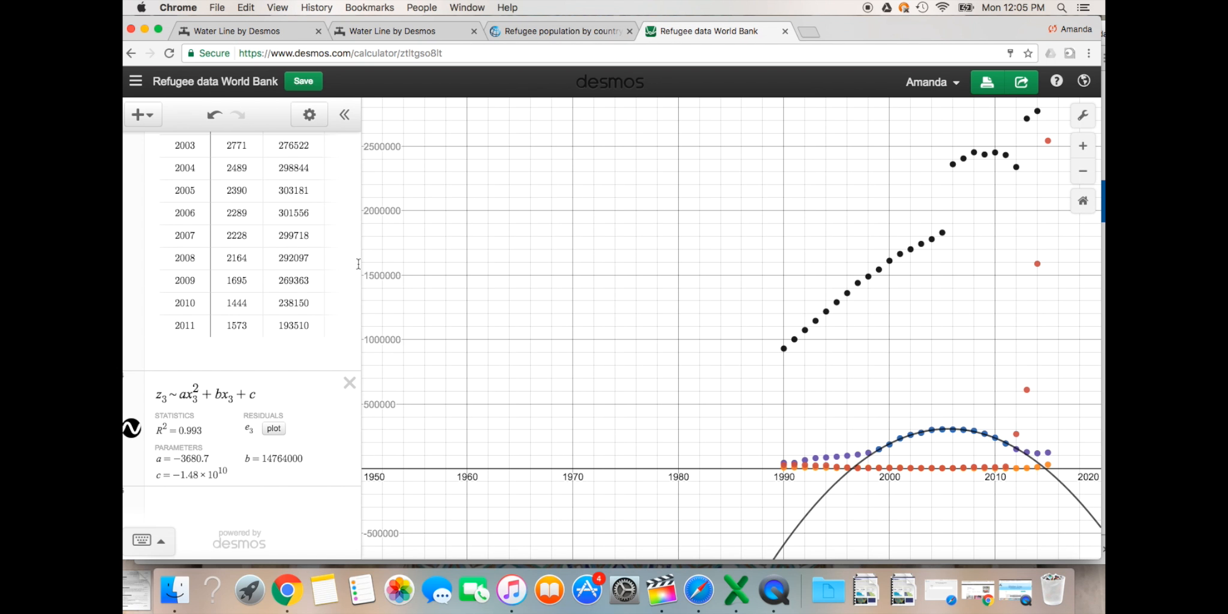
click(305, 387)
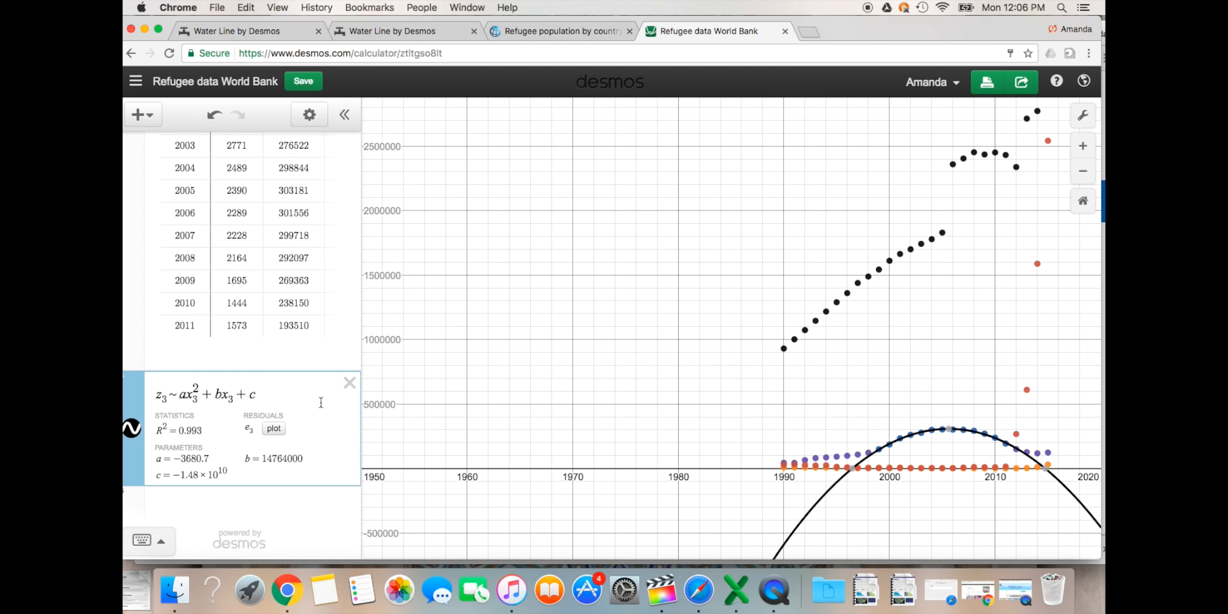
Append a comma and the domain restriction {1999 ≤ x₁ ≤ 2011} to the z₁ quadratic regression below the first table.
scroll(287, 353, up, 5)
scroll(287, 353, up, 10)
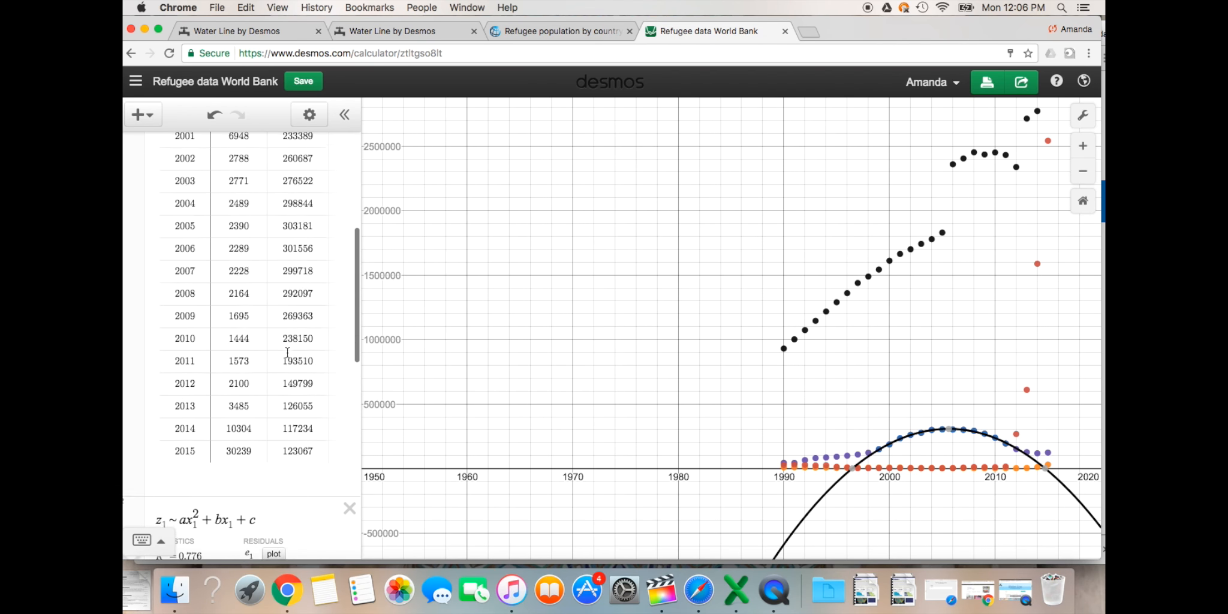
scroll(241, 377, down, 8)
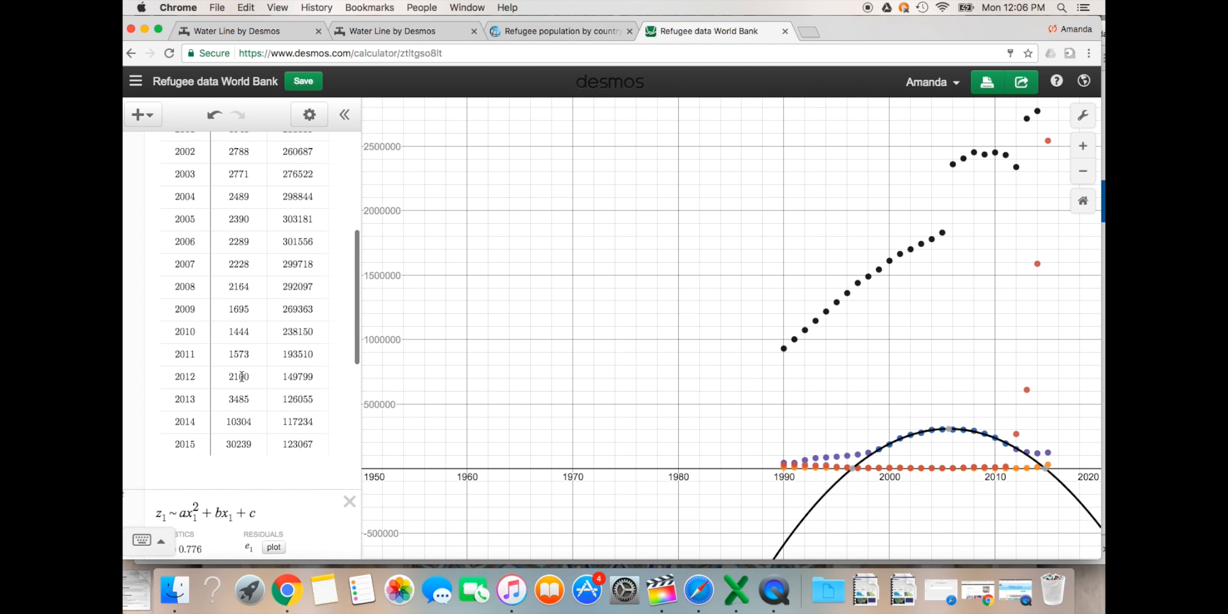
scroll(284, 362, down, 3)
click(306, 224)
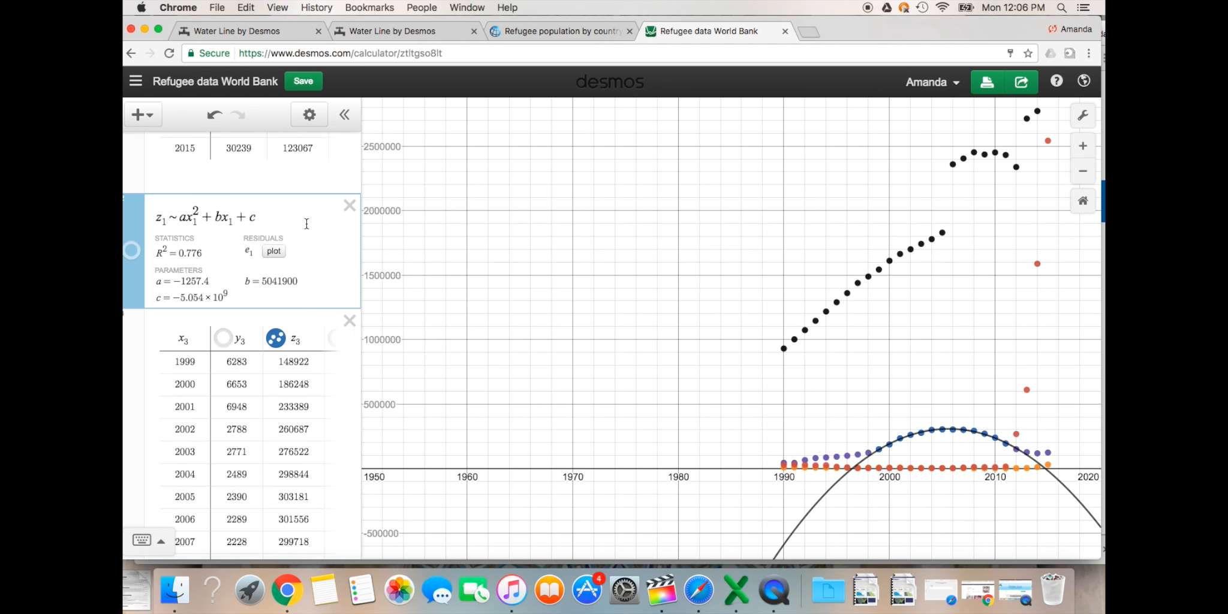
text(,)
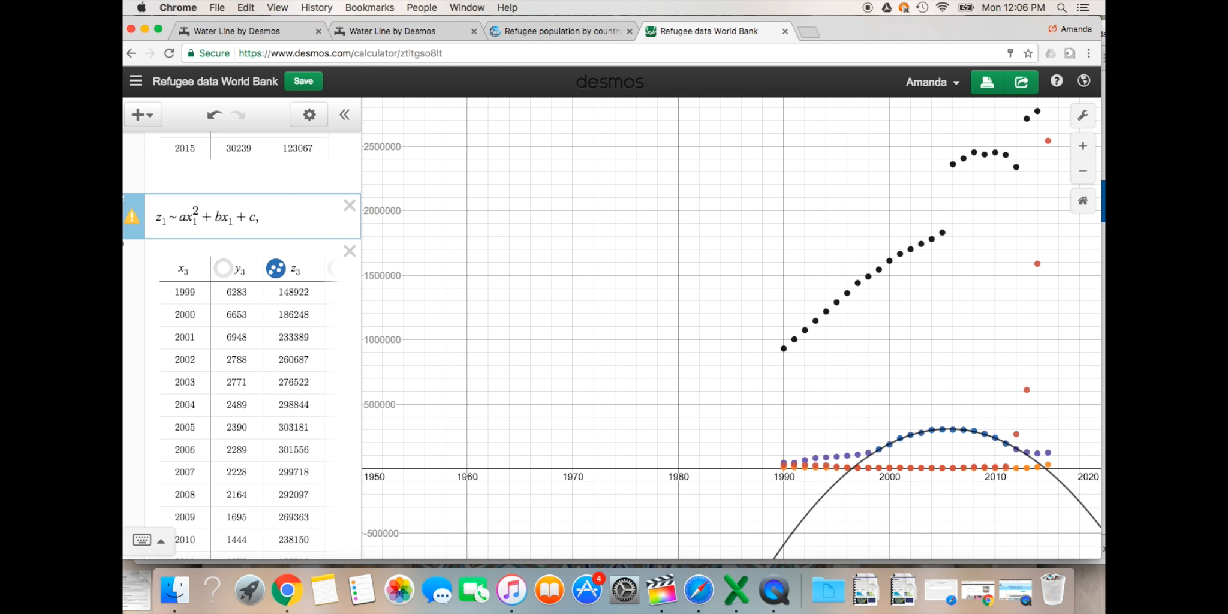
text({)
text(1999)
text(<)
text(x_1)
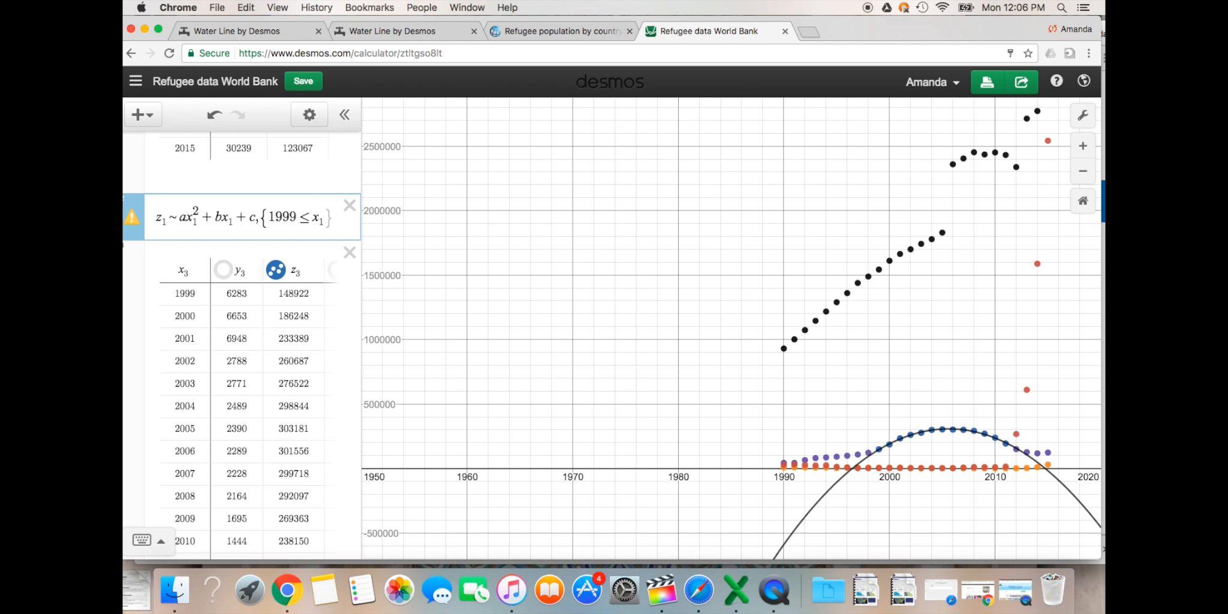
text(<)
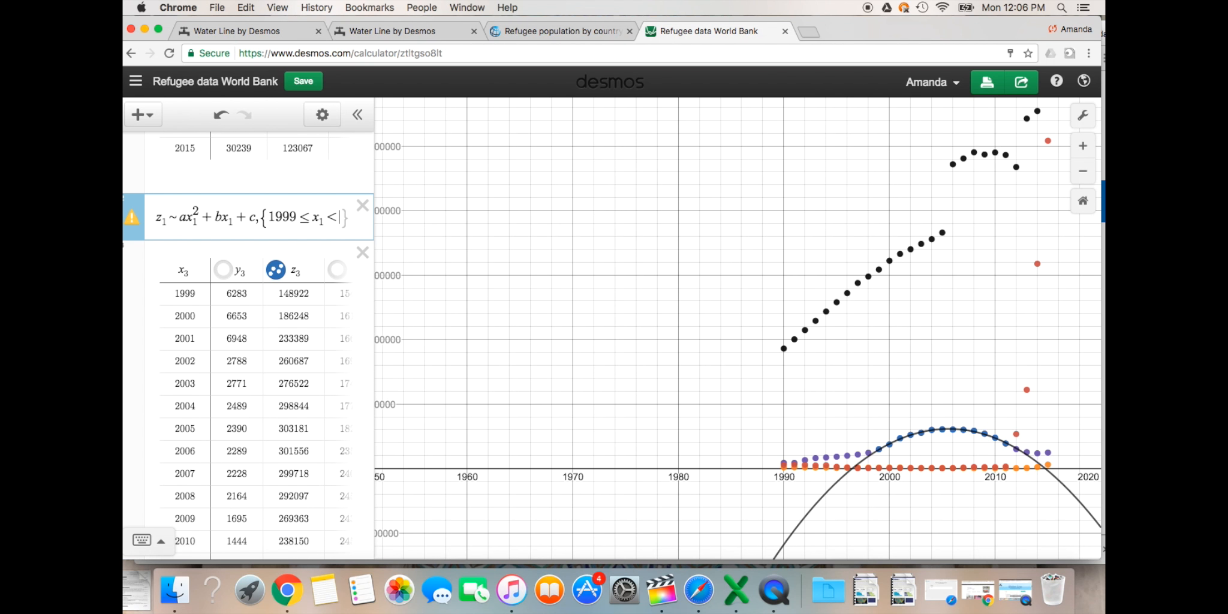
text(2011)
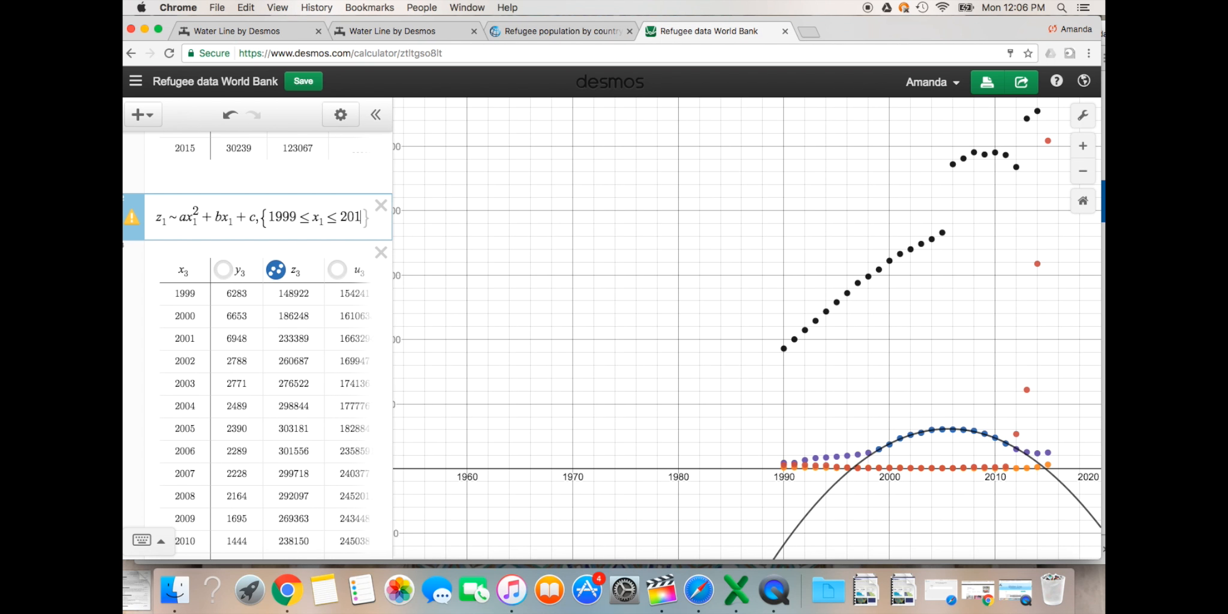
key(Return)
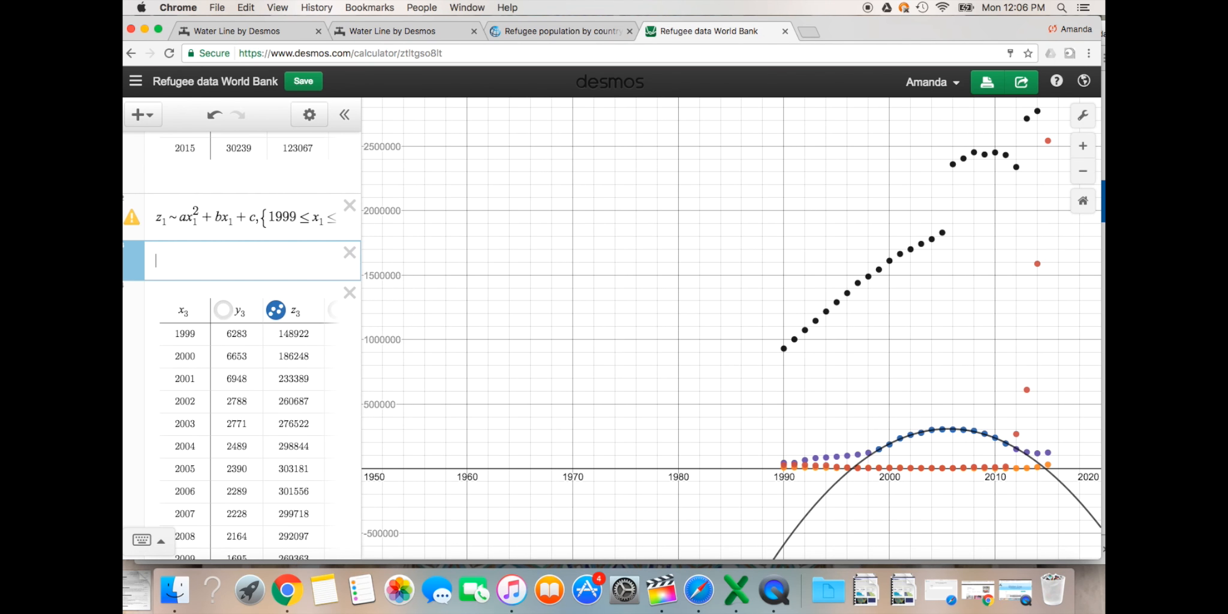
Try inserting x₁ and a comma before 1999 inside the z₁ regression's restriction, and remove the insertion.
click(235, 218)
mouse_move(133, 223)
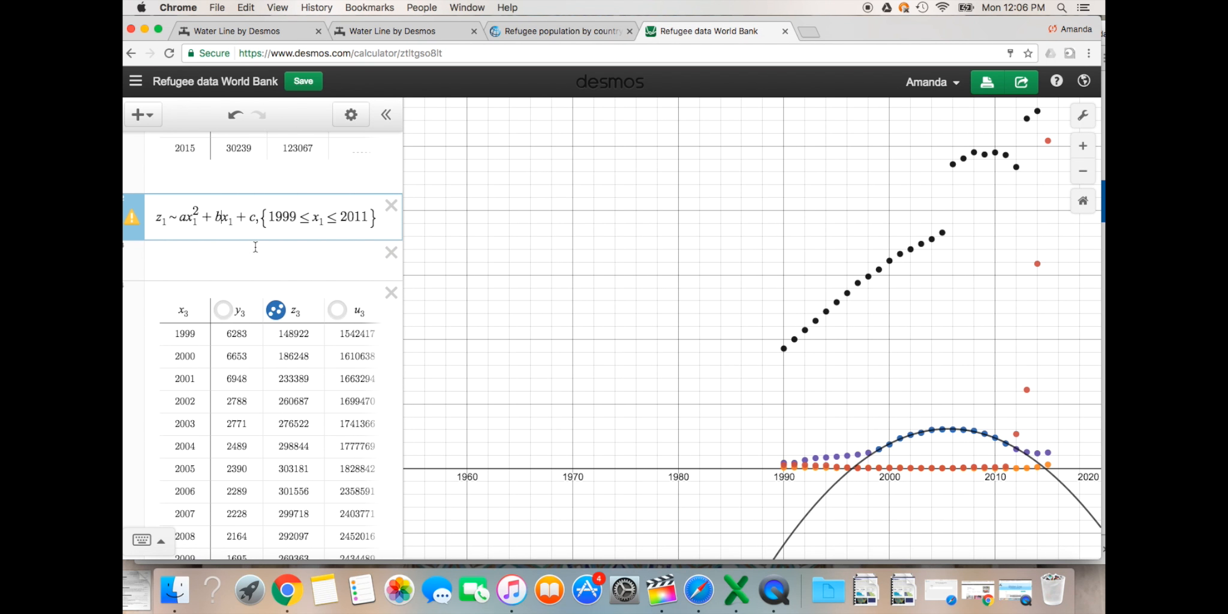
click(271, 217)
text(x_1 )
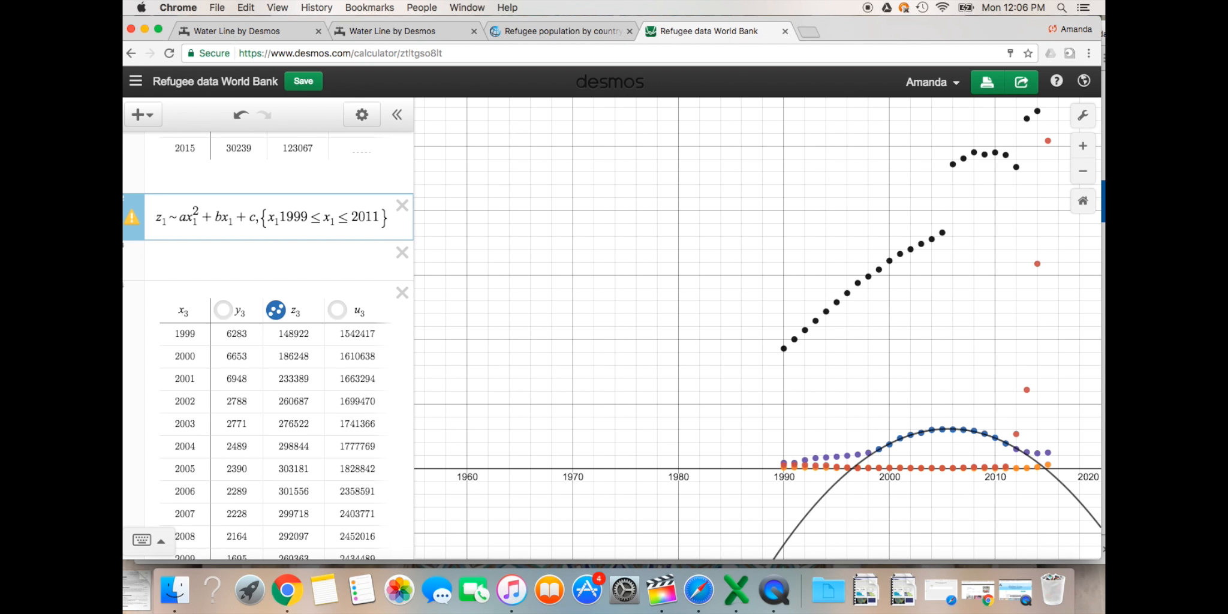
text(,)
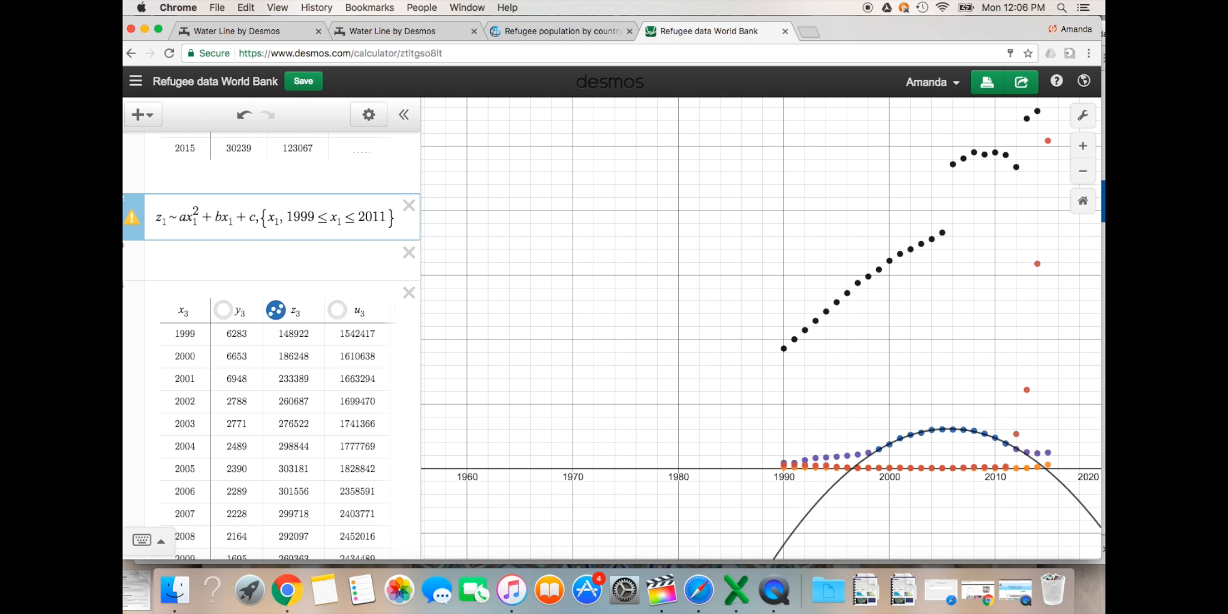
key(BackSpace)
key(BackSpace)
key(BackSpace)
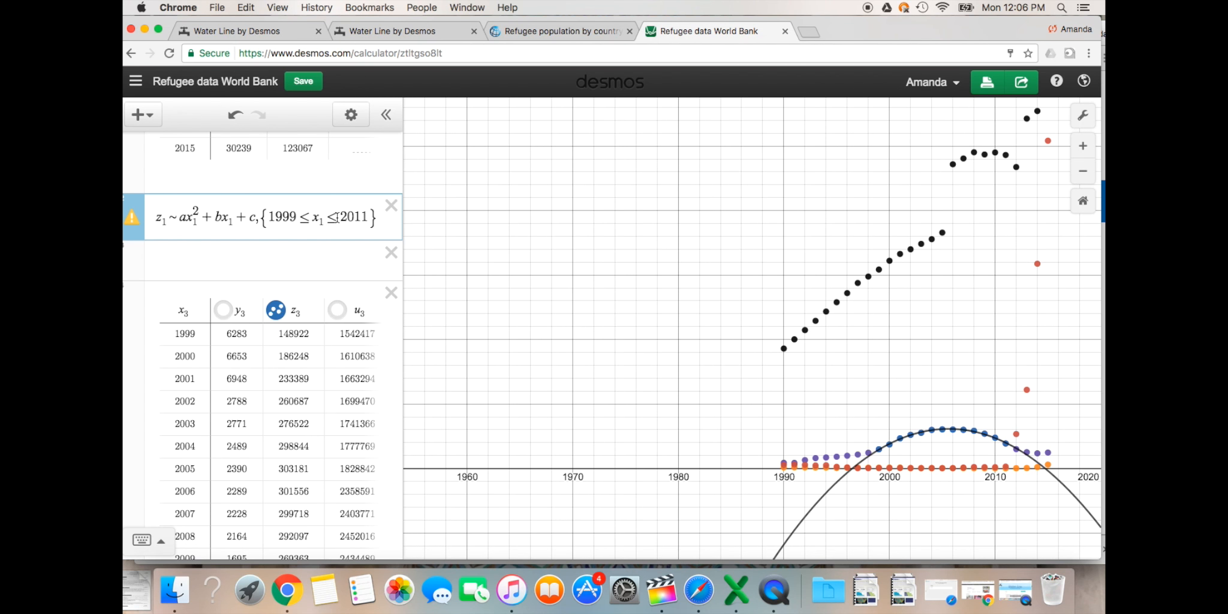
Delete the whole braced domain restriction from the z₁ regression, leaving the comma after c.
click(376, 223)
key(BackSpace)
key(BackSpace)
key(BackSpace)
key(BackSpace)
key(BackSpace)
key(BackSpace)
key(BackSpace)
key(BackSpace)
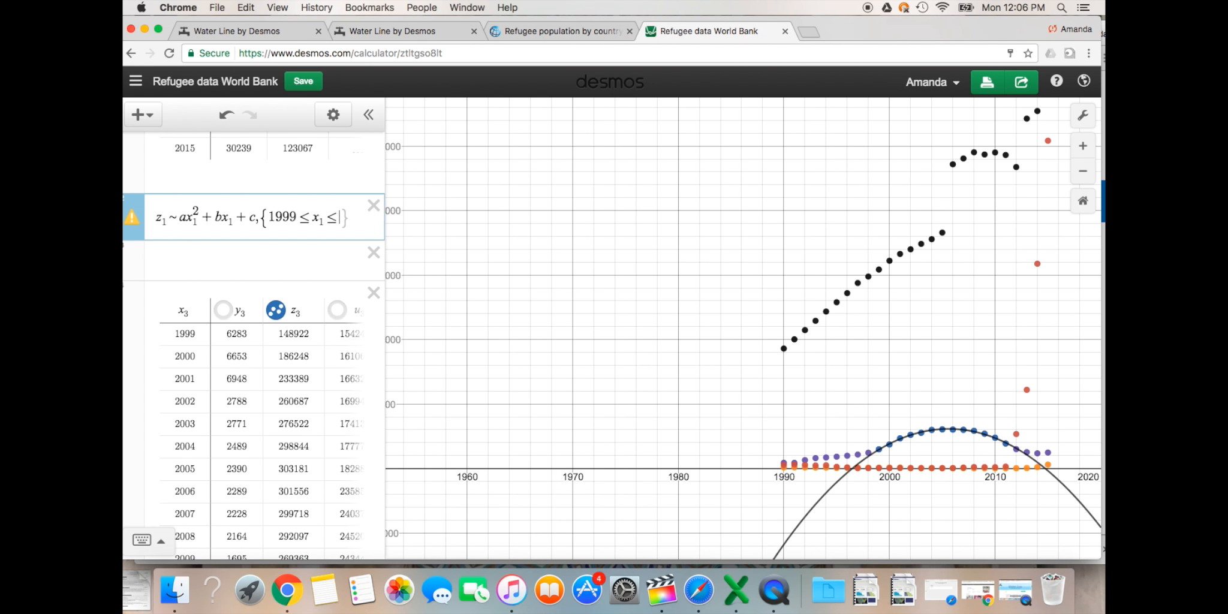
key(BackSpace)
key(BackSpace)
key(BackSpace)
key(BackSpace)
key(BackSpace)
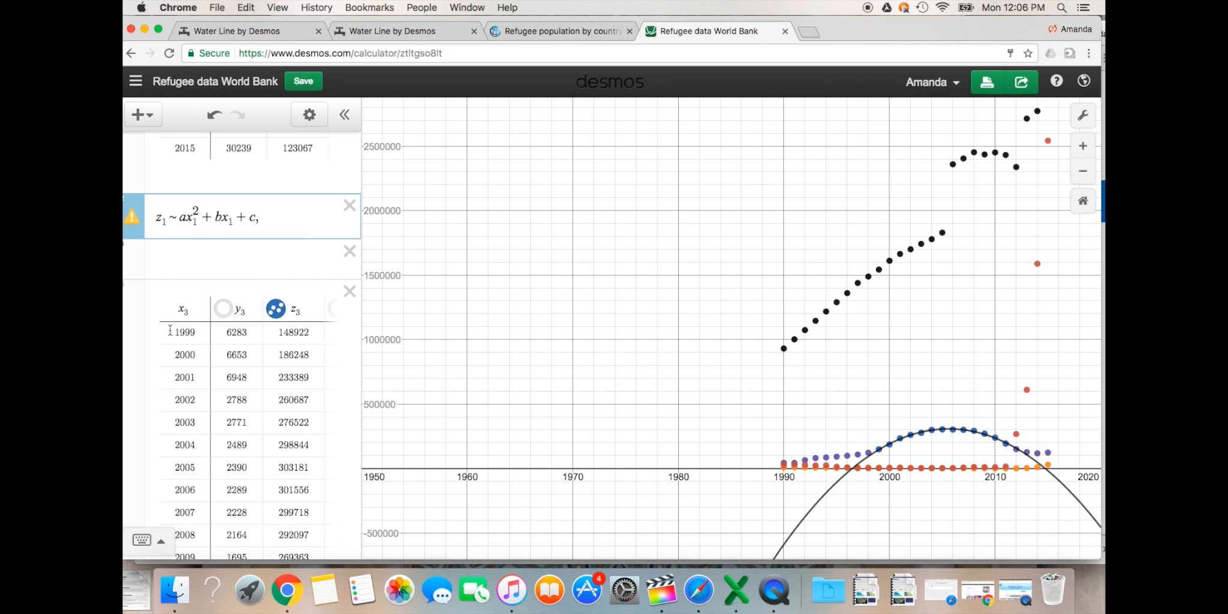
View the further columns of the 1999–2011 table and select the empty expression above it.
click(181, 329)
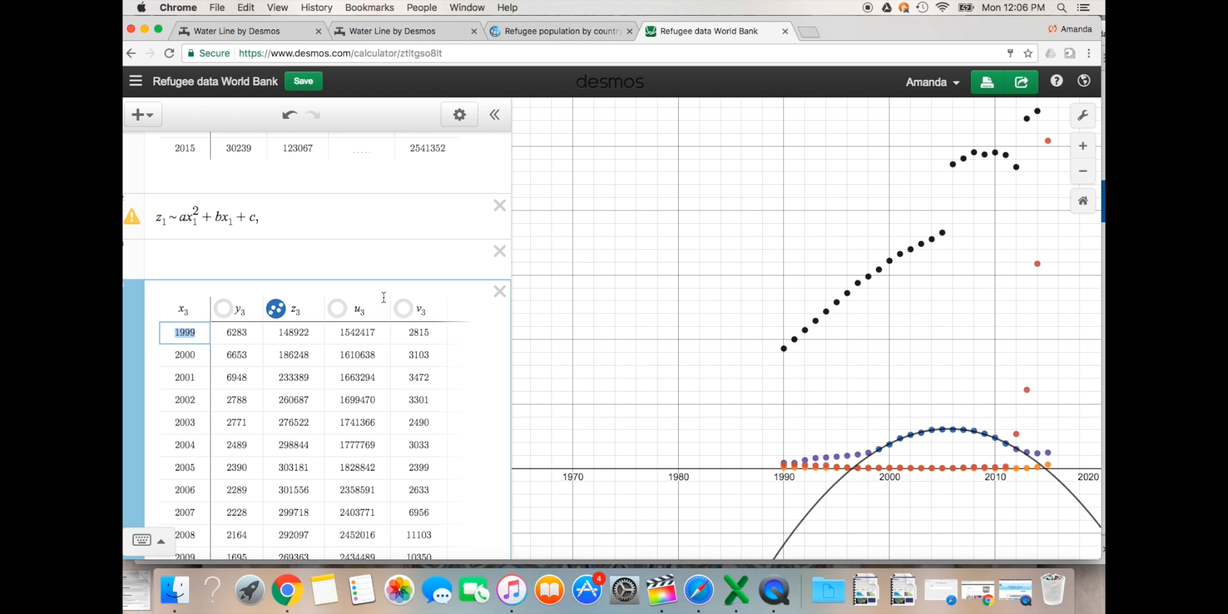
click(343, 272)
scroll(342, 272, up, 10)
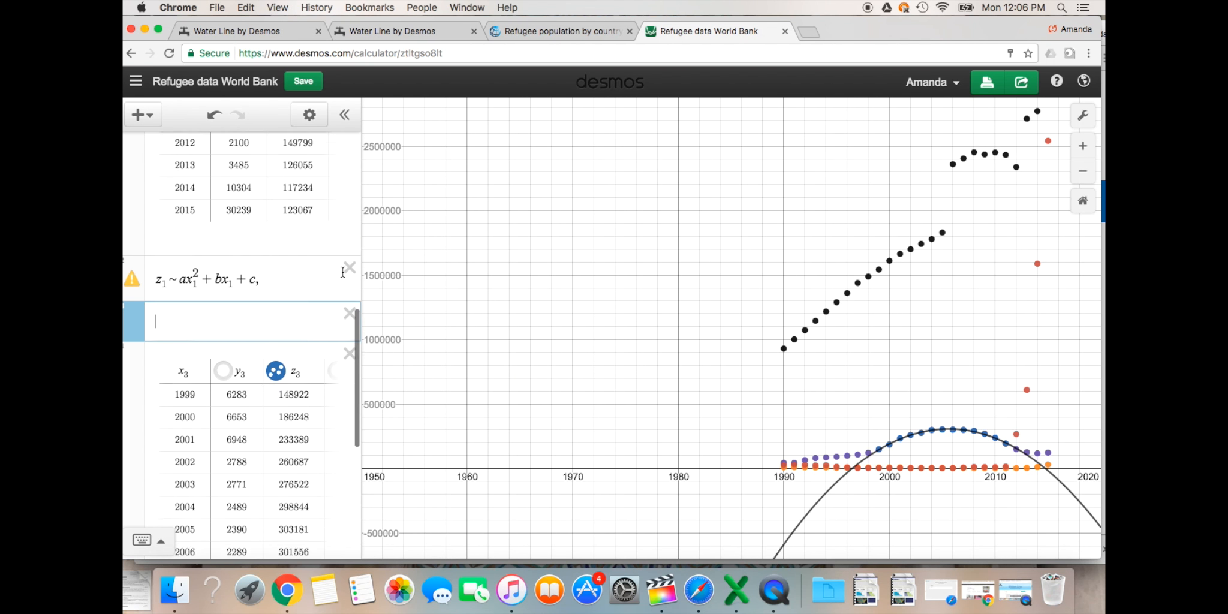